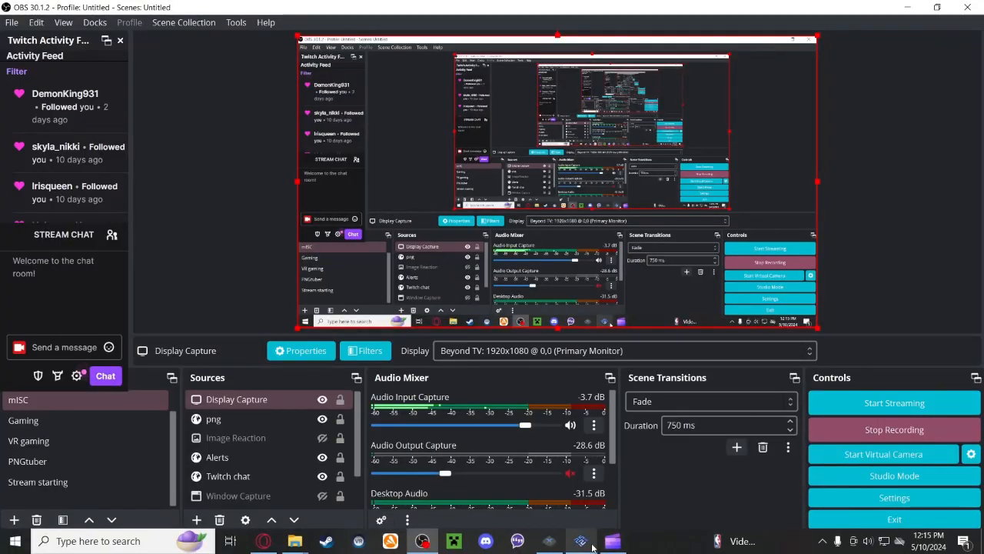
- Switch to the Opera GX browser and open the Vimm's Lair home page
{"action": "left_click", "coordinate": [592, 547]}
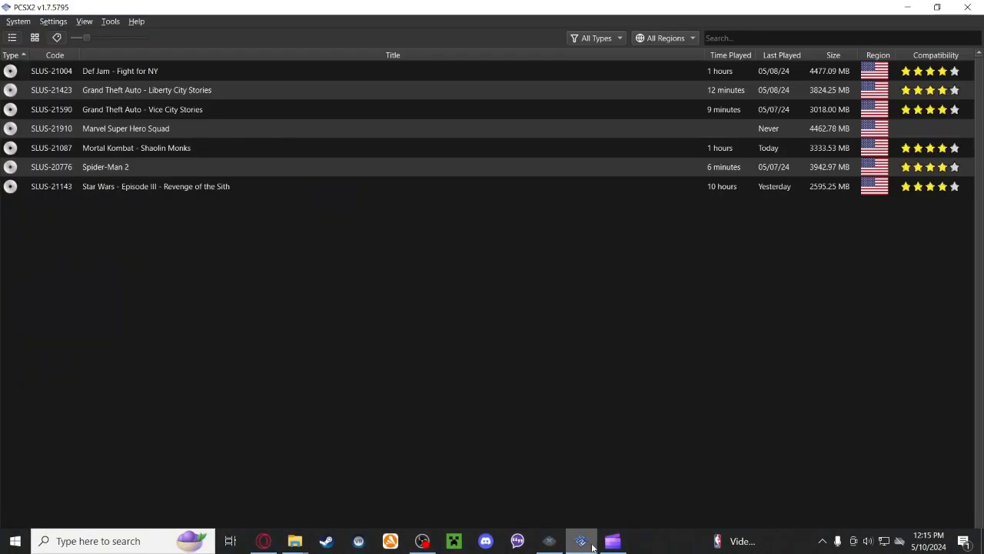
{"action": "left_click", "coordinate": [251, 541]}
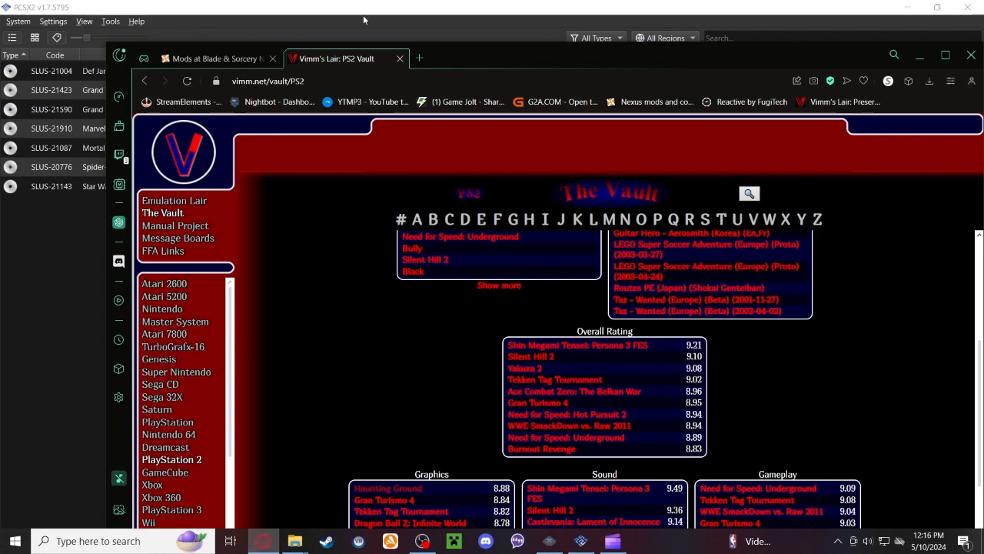
{"action": "left_click_drag", "start_coordinate": [440, 51], "coordinate": [410, 37]}
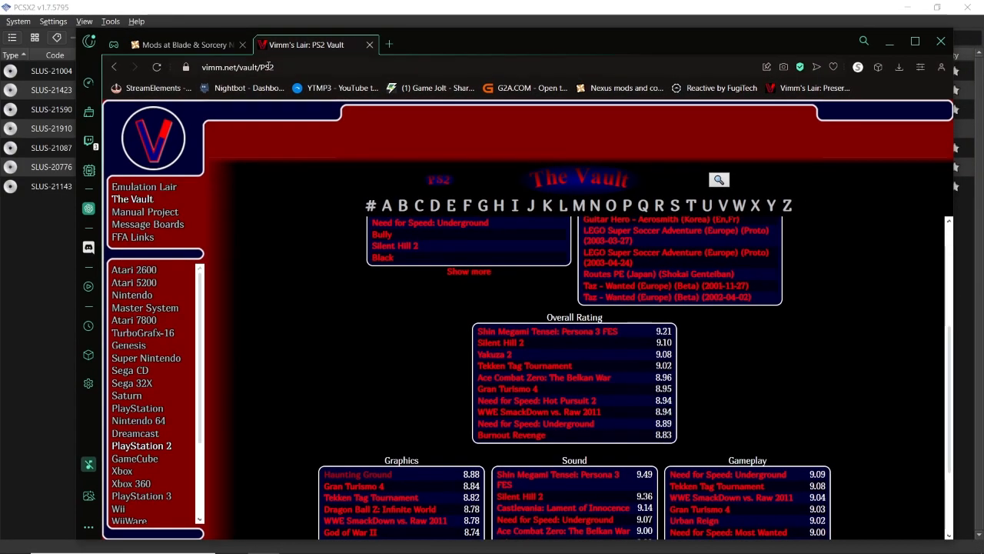
{"action": "left_click", "coordinate": [153, 138]}
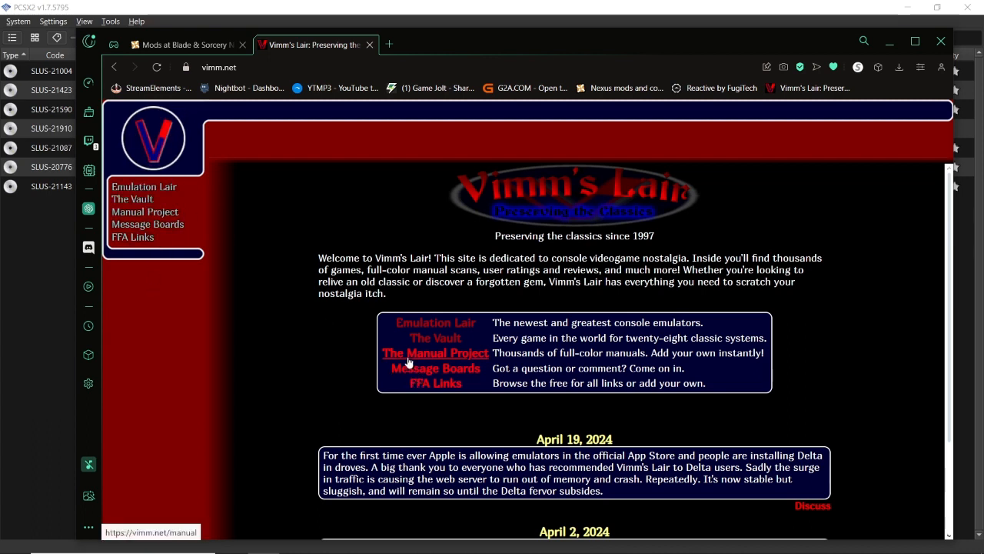
- Open the Emulation Lair page and look through the emulators offered for each console
{"action": "left_click", "coordinate": [143, 187]}
{"action": "scroll", "coordinate": [687, 417], "scroll_direction": "down", "scroll_amount": 5}
{"action": "scroll", "coordinate": [646, 423], "scroll_direction": "down", "scroll_amount": 9}
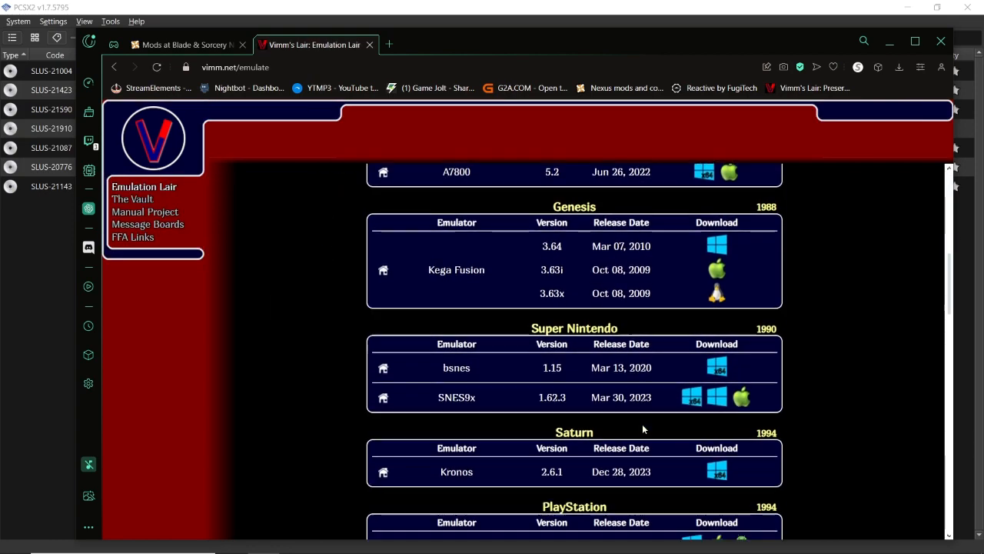
{"action": "scroll", "coordinate": [642, 423], "scroll_direction": "down", "scroll_amount": 9}
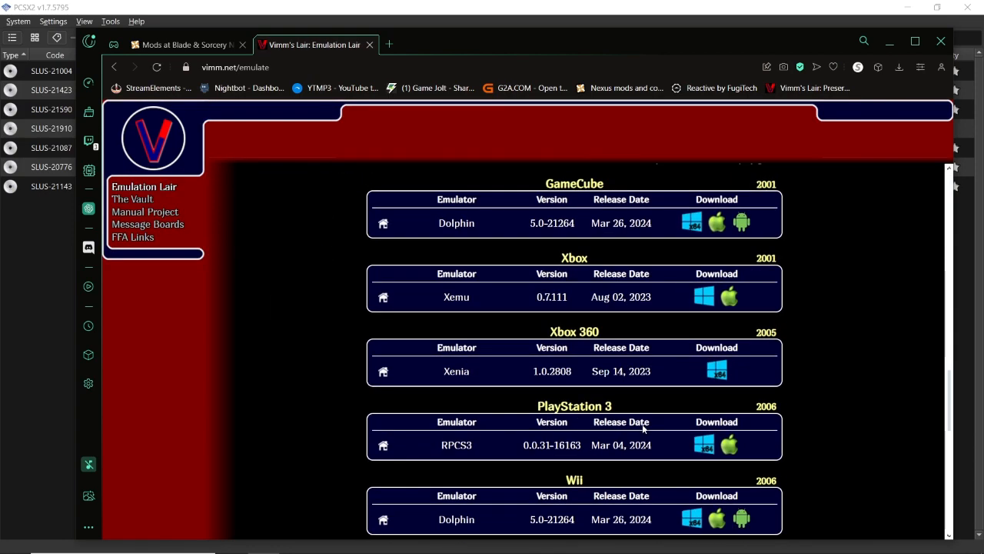
{"action": "scroll", "coordinate": [580, 346], "scroll_direction": "down", "scroll_amount": 1}
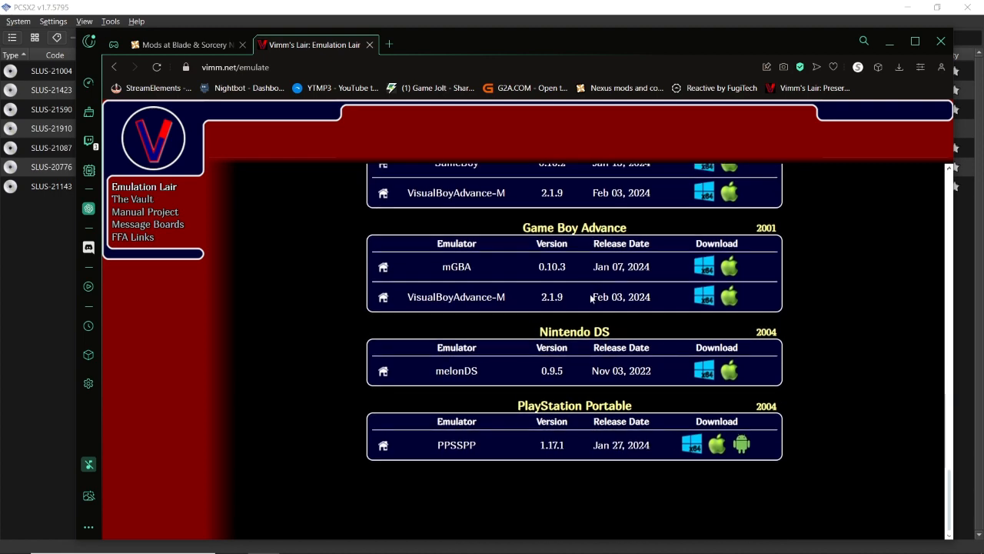
{"action": "scroll", "coordinate": [577, 461], "scroll_direction": "up", "scroll_amount": 10}
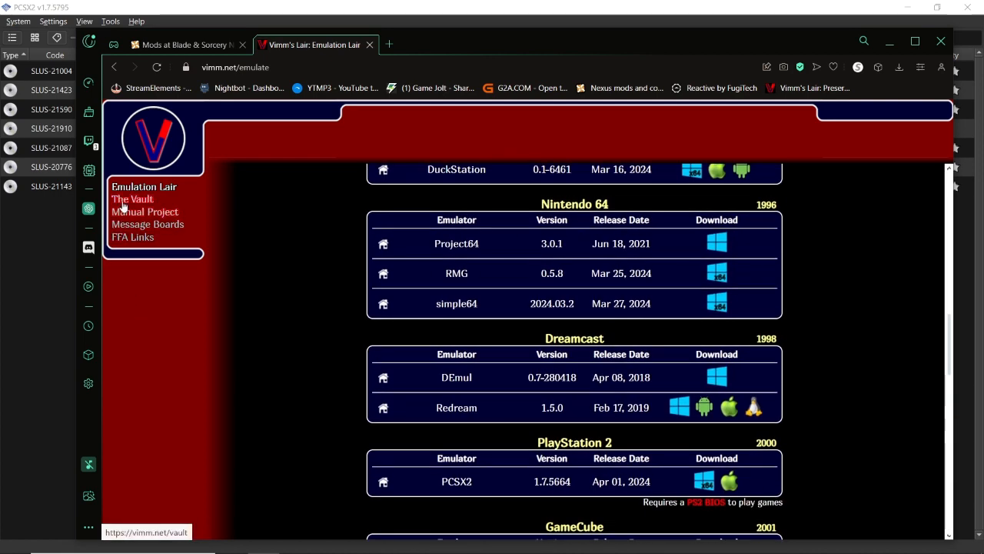
- Open The Vault and look over its lists of consoles and handhelds
{"action": "scroll", "coordinate": [469, 253], "scroll_direction": "down", "scroll_amount": 2}
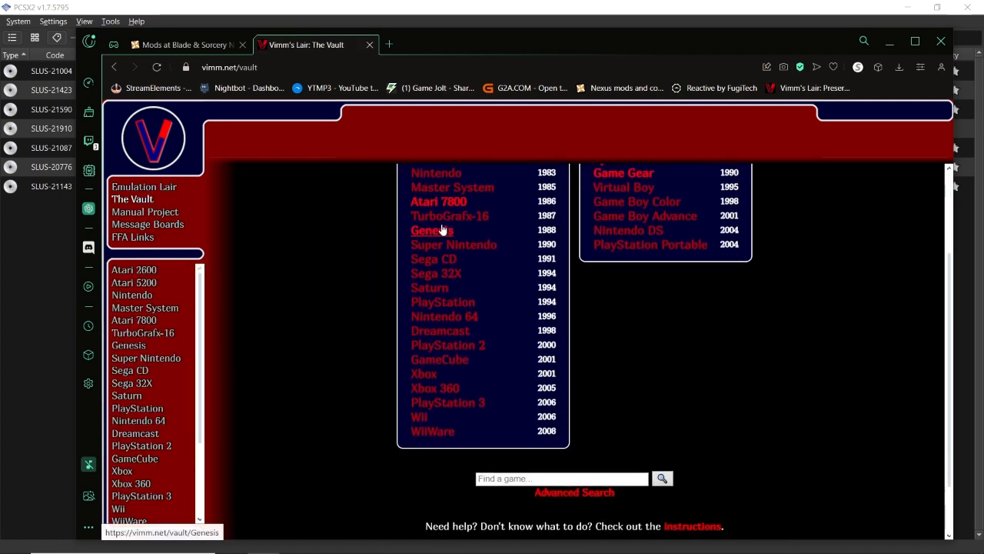
{"action": "scroll", "coordinate": [459, 369], "scroll_direction": "up", "scroll_amount": 2}
{"action": "scroll", "coordinate": [580, 513], "scroll_direction": "down", "scroll_amount": 1}
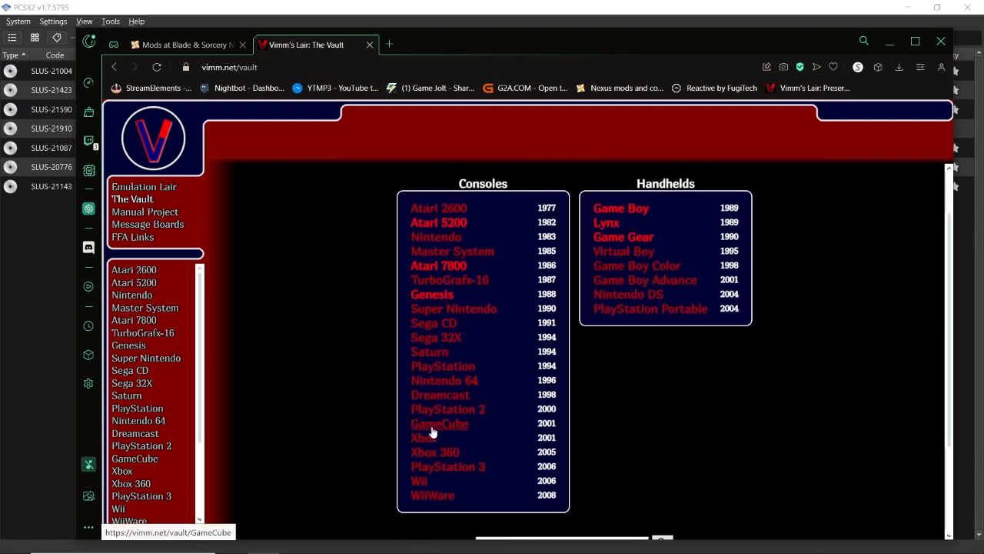
- Go back to the Emulation Lair and locate the PCSX2 emulator download under PlayStation 2
{"action": "left_click", "coordinate": [139, 188]}
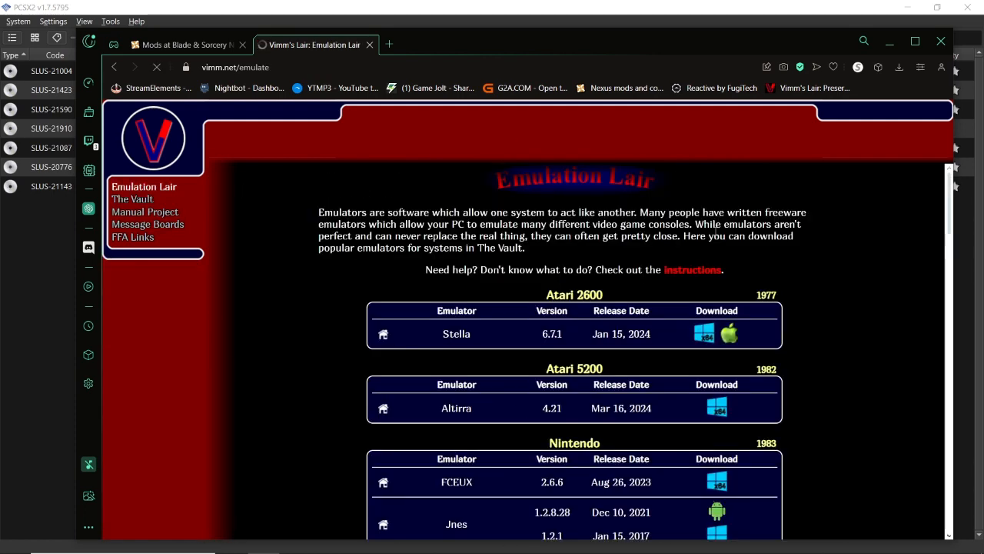
{"action": "scroll", "coordinate": [596, 324], "scroll_direction": "down", "scroll_amount": 2}
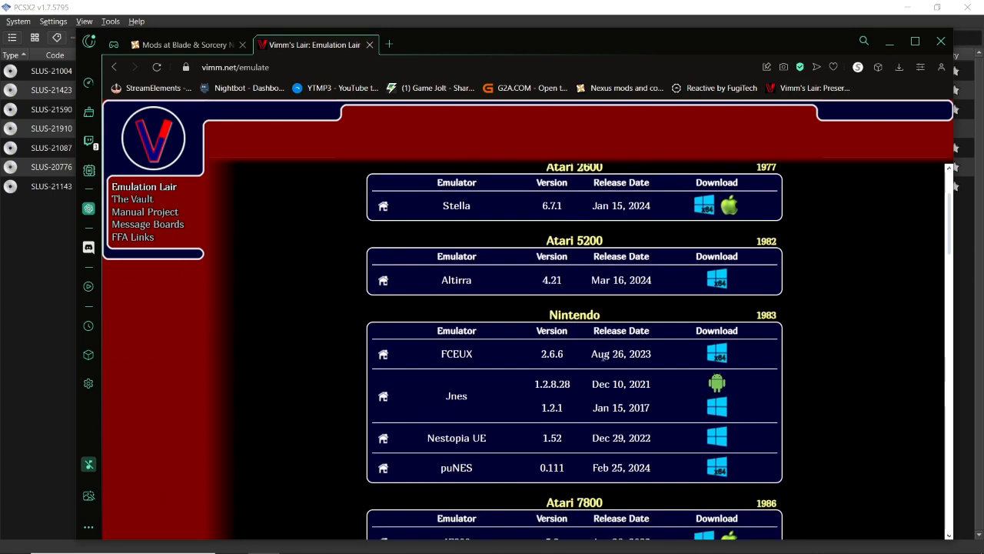
{"action": "scroll", "coordinate": [597, 359], "scroll_direction": "down", "scroll_amount": 8}
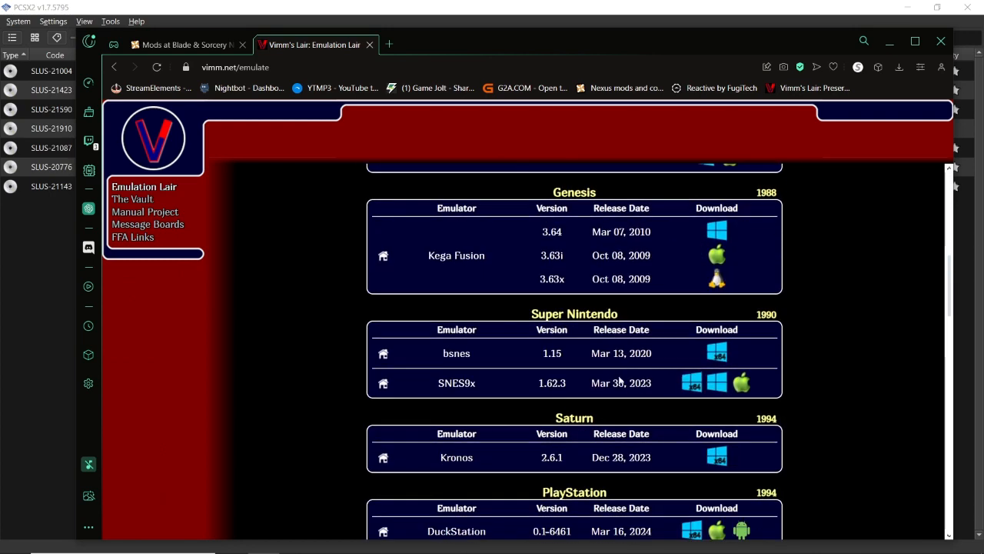
{"action": "scroll", "coordinate": [612, 373], "scroll_direction": "down", "scroll_amount": 4}
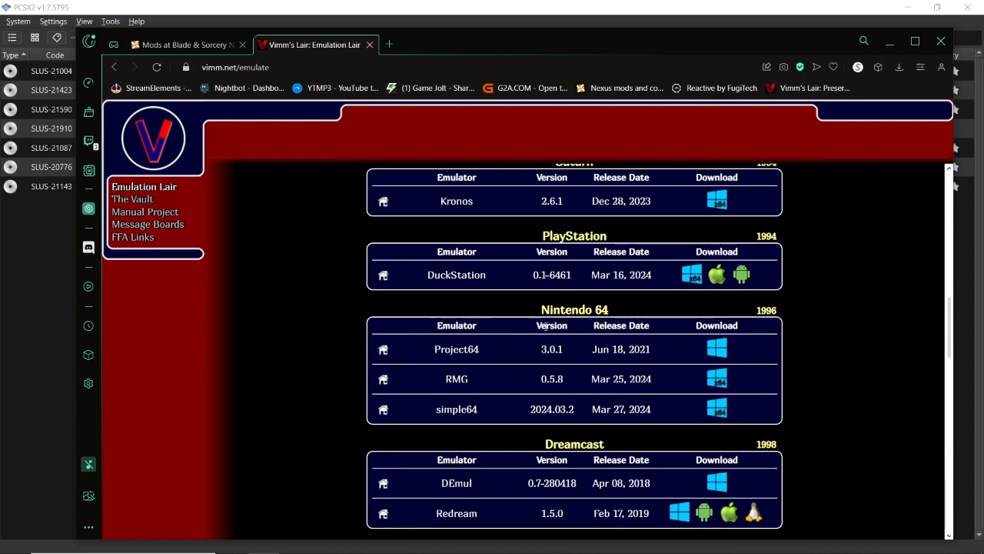
{"action": "scroll", "coordinate": [545, 344], "scroll_direction": "down", "scroll_amount": 3}
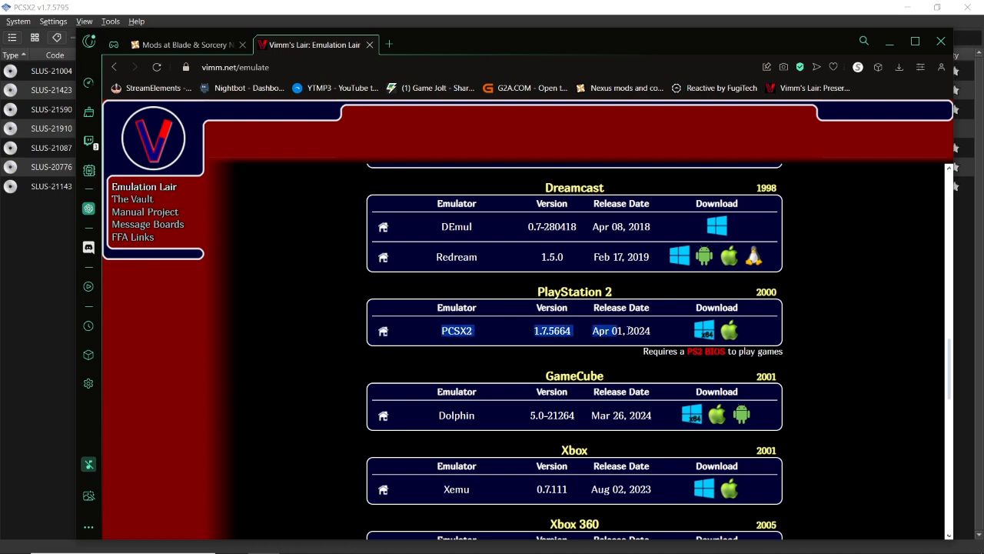
{"action": "left_click", "coordinate": [754, 327]}
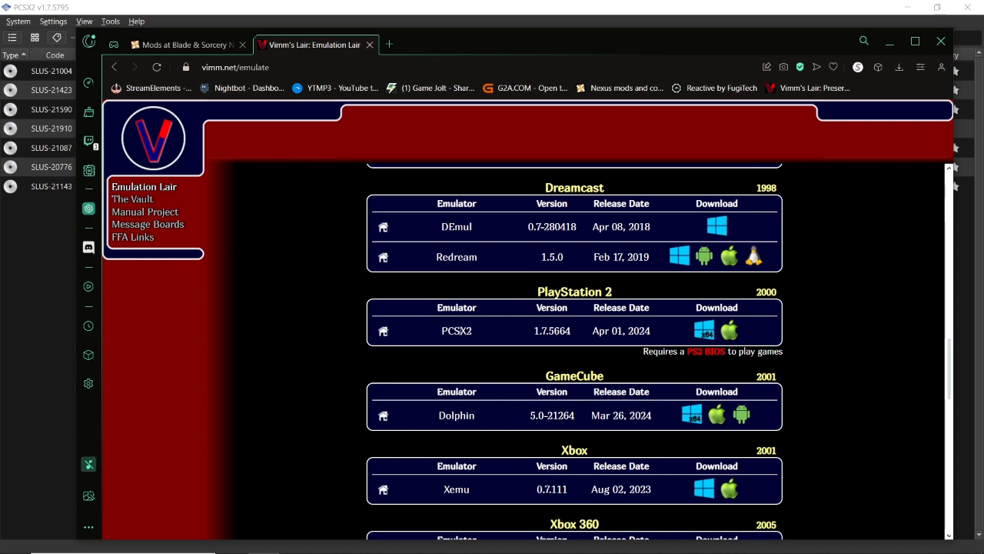
{"action": "left_click_drag", "start_coordinate": [443, 331], "coordinate": [479, 330]}
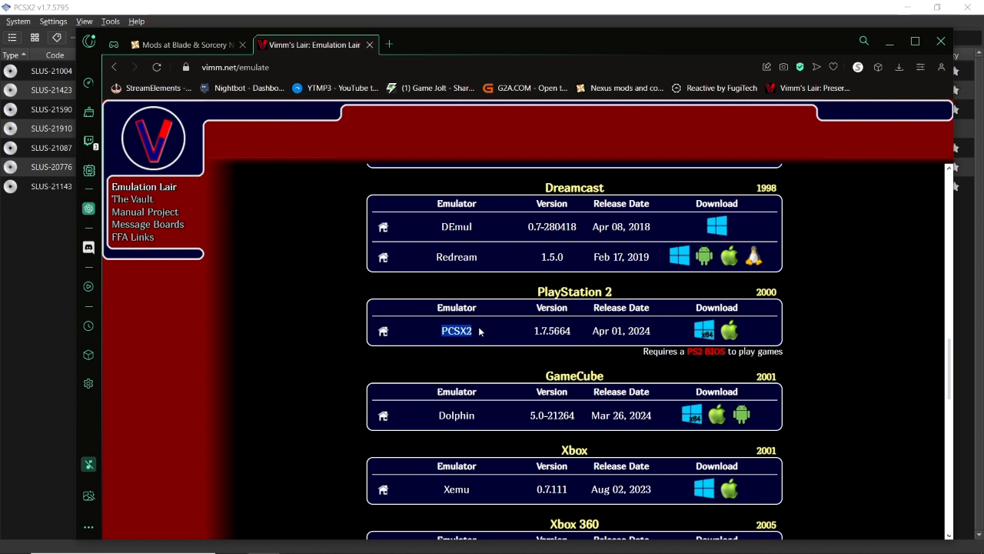
{"action": "left_click", "coordinate": [572, 329]}
- Switch to PCSX2 and open its BIOS settings
{"action": "mouse_move", "coordinate": [493, 541]}
{"action": "left_click", "coordinate": [583, 542]}
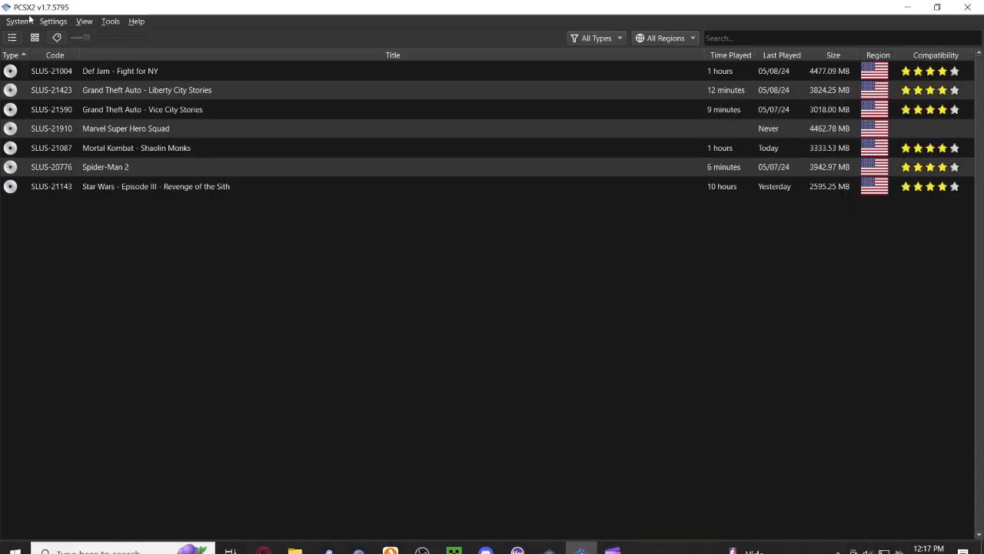
{"action": "left_click", "coordinate": [53, 20]}
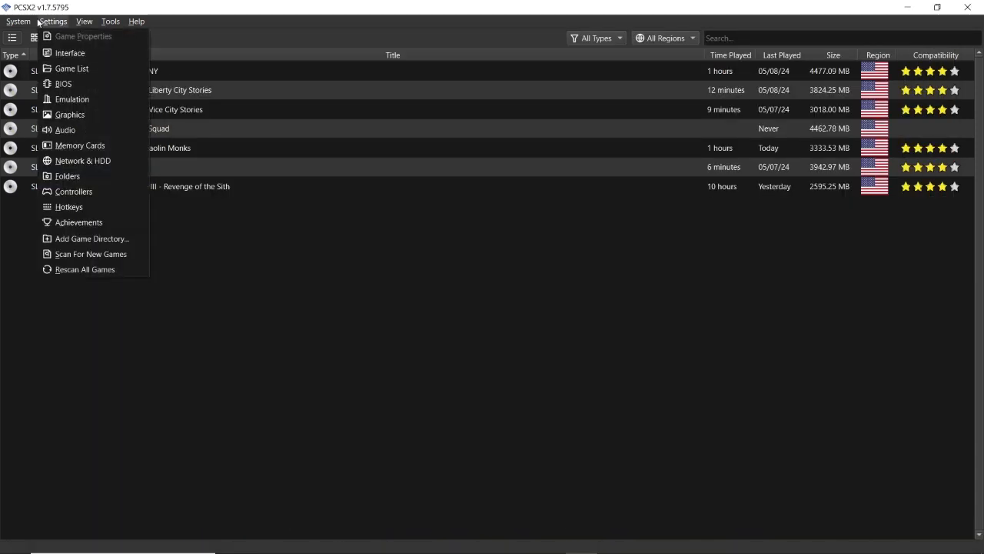
{"action": "left_click", "coordinate": [86, 83]}
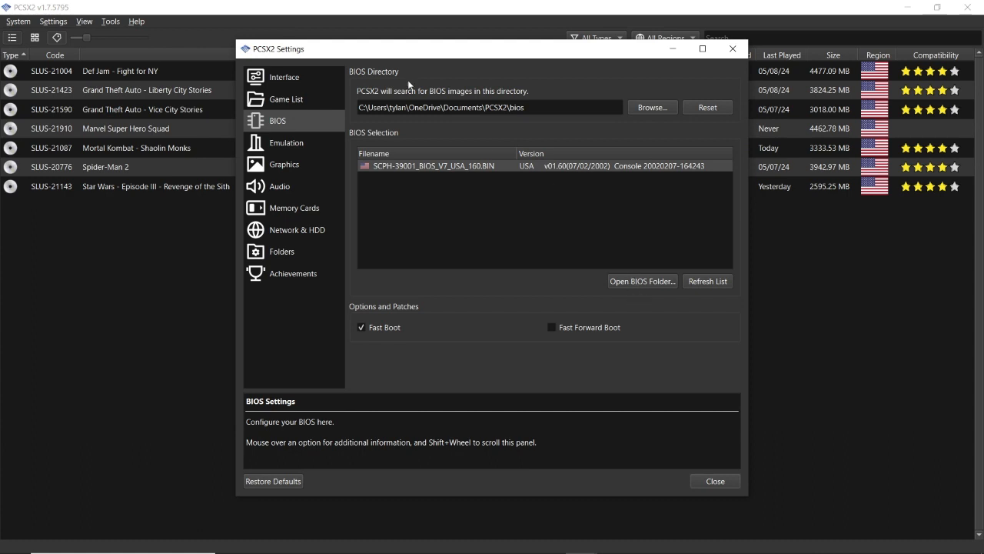
- Switch to the Opera GX browser, search the web for "ps2 bios" in a new tab and review the download sources
{"action": "left_click", "coordinate": [278, 543]}
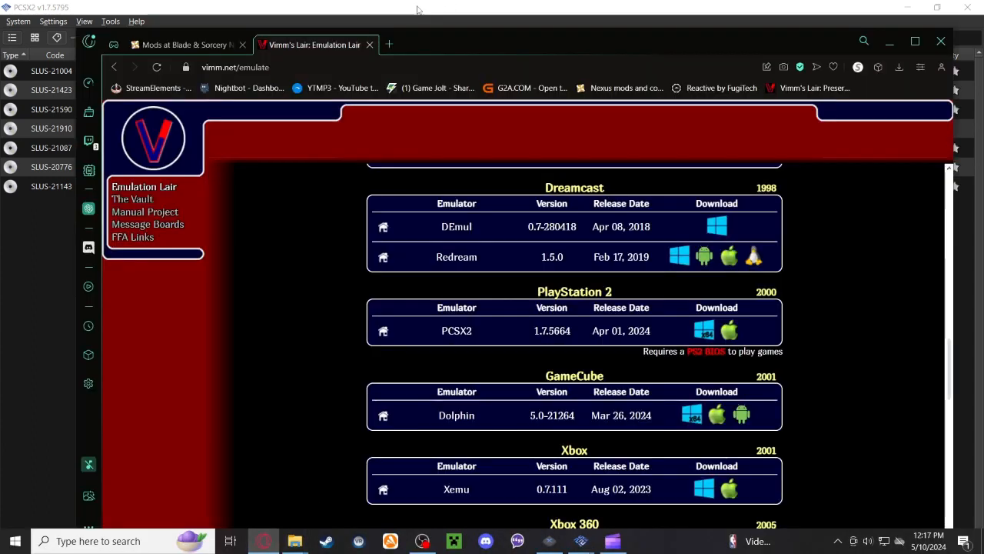
{"action": "left_click", "coordinate": [388, 45]}
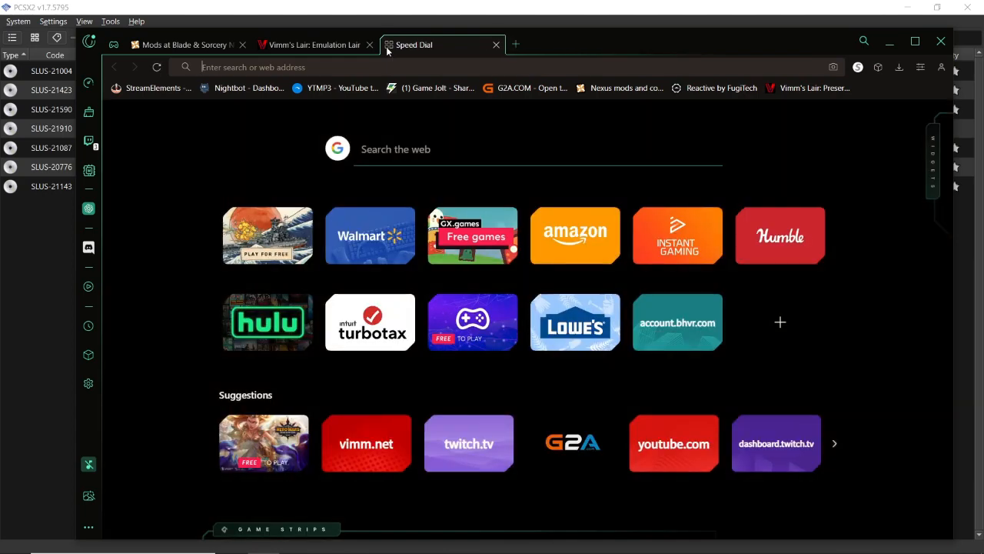
{"action": "type", "text": "ps2 bios"}
{"action": "key", "text": "Return"}
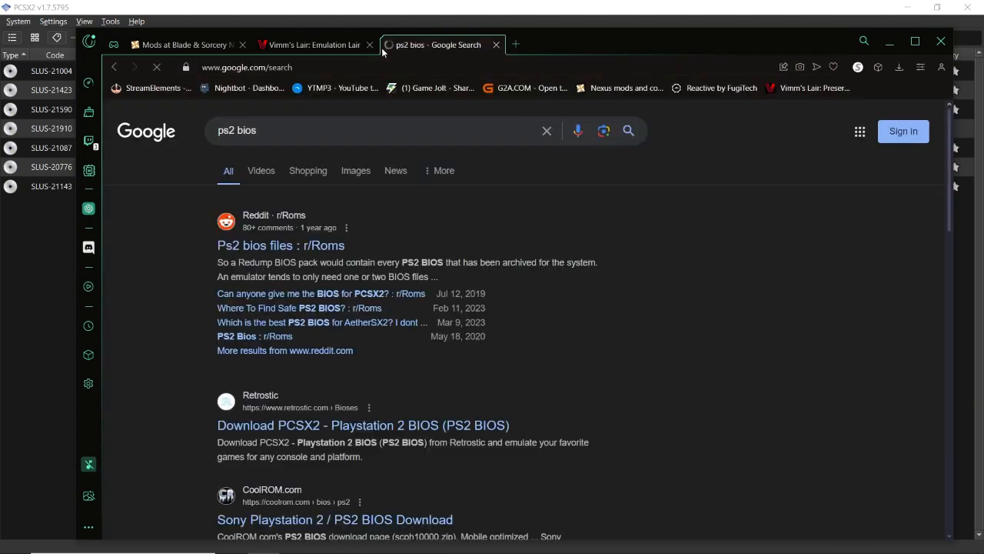
{"action": "scroll", "coordinate": [311, 329], "scroll_direction": "down", "scroll_amount": 2}
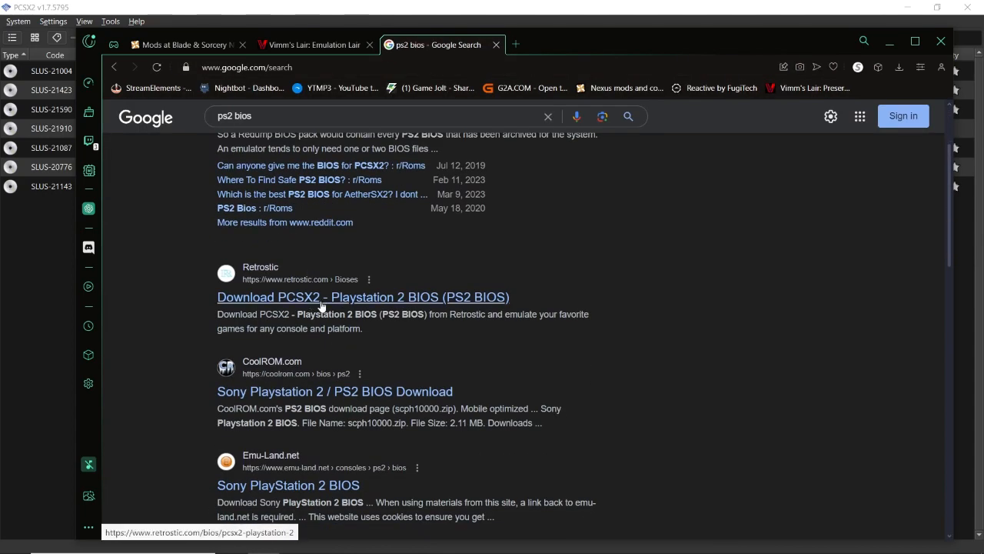
{"action": "scroll", "coordinate": [346, 396], "scroll_direction": "down", "scroll_amount": 1}
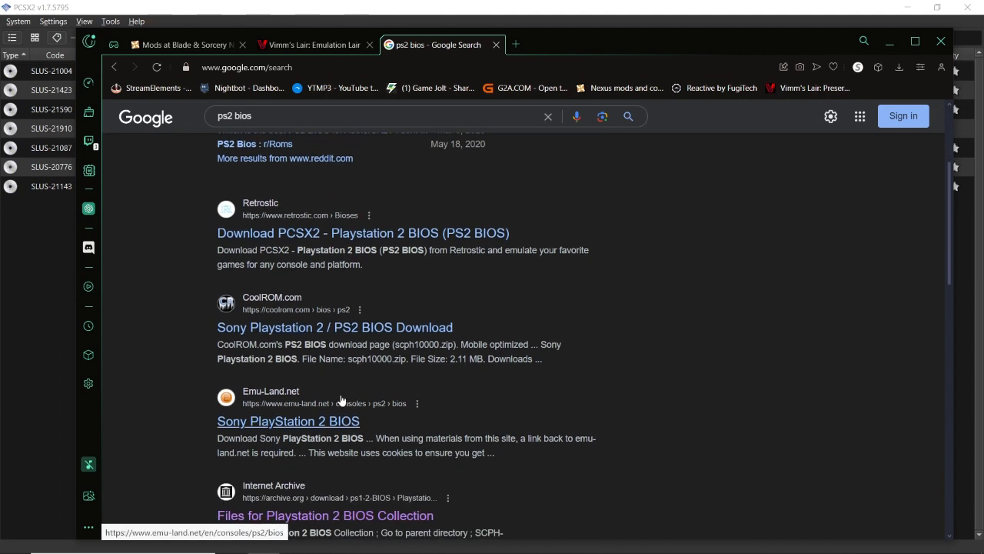
{"action": "scroll", "coordinate": [338, 395], "scroll_direction": "down", "scroll_amount": 2}
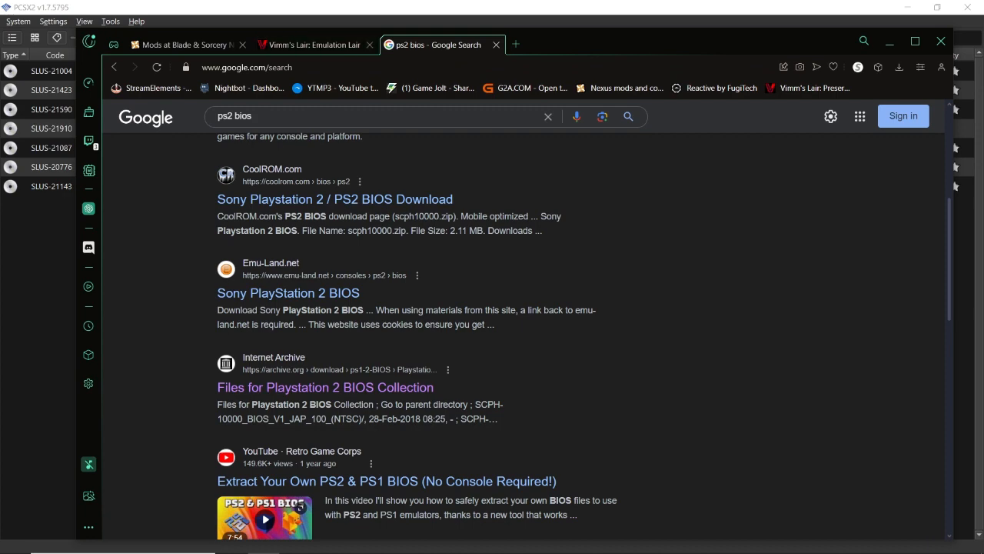
- Return to PCSX2, open the BIOS folder from the BIOS settings to inspect its files, and close both windows
{"action": "left_click", "coordinate": [3, 367]}
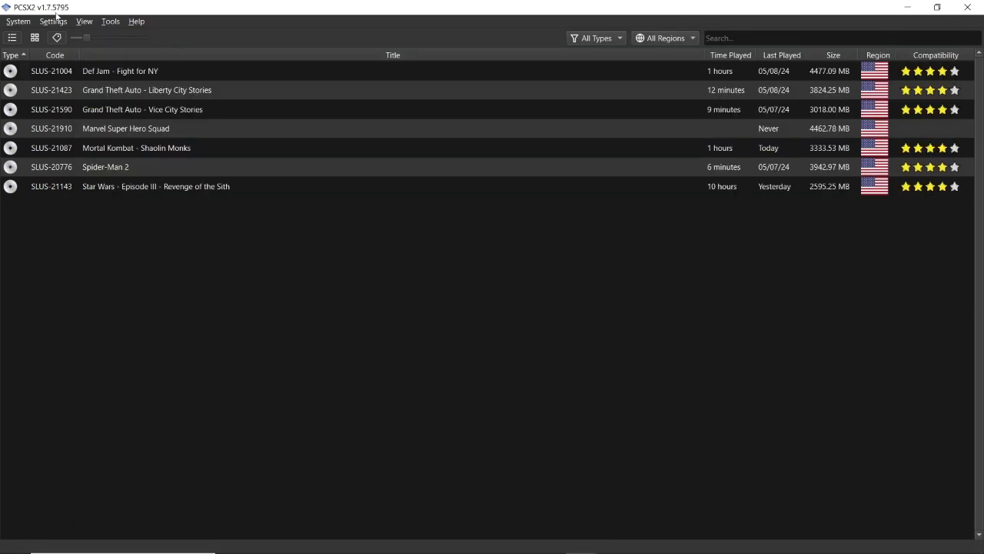
{"action": "left_click", "coordinate": [53, 21]}
{"action": "left_click", "coordinate": [80, 83]}
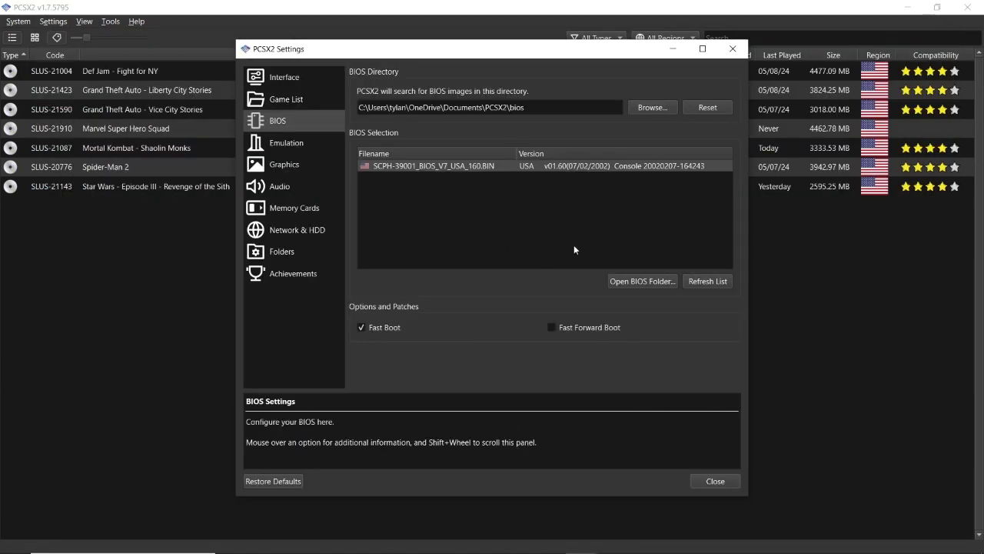
{"action": "left_click", "coordinate": [631, 281]}
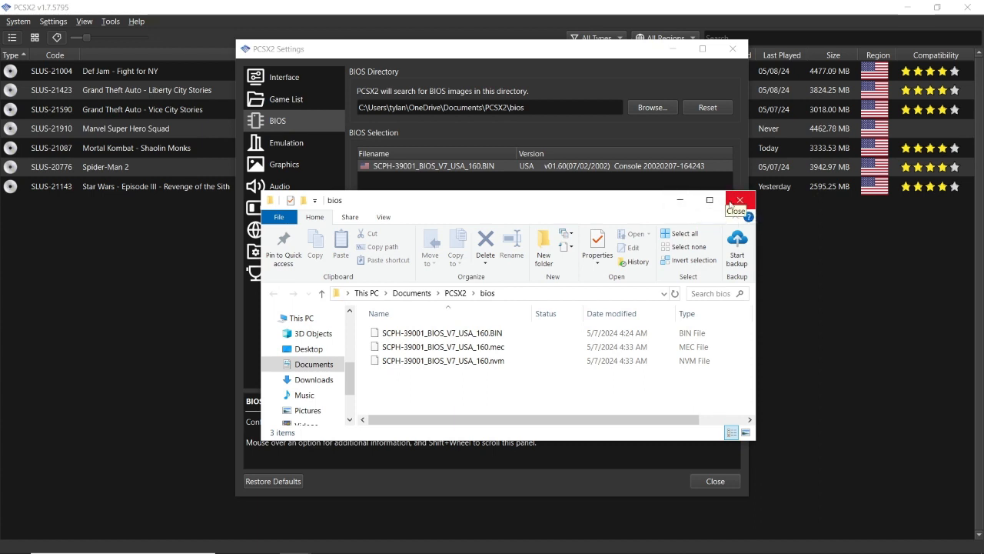
{"action": "left_click", "coordinate": [738, 202]}
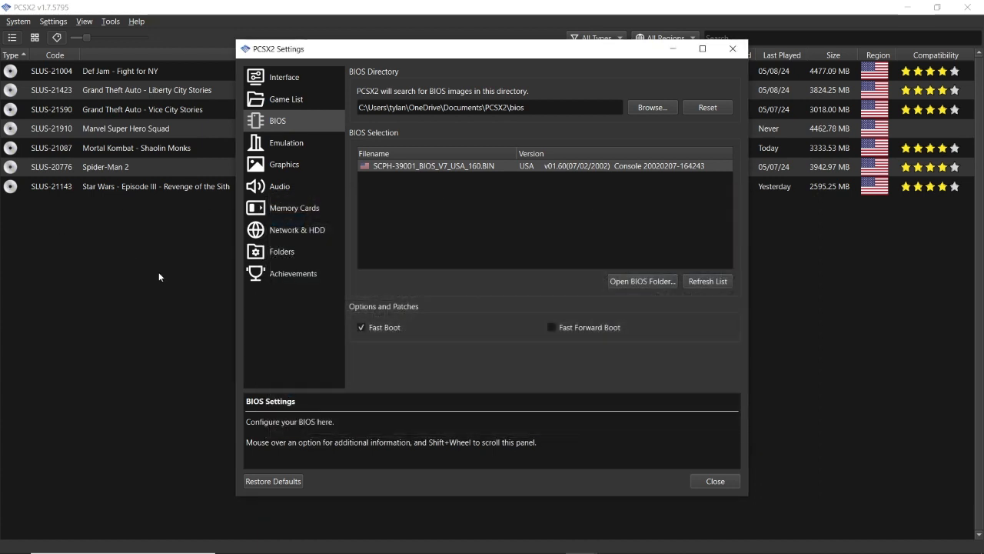
{"action": "key", "text": "Escape"}
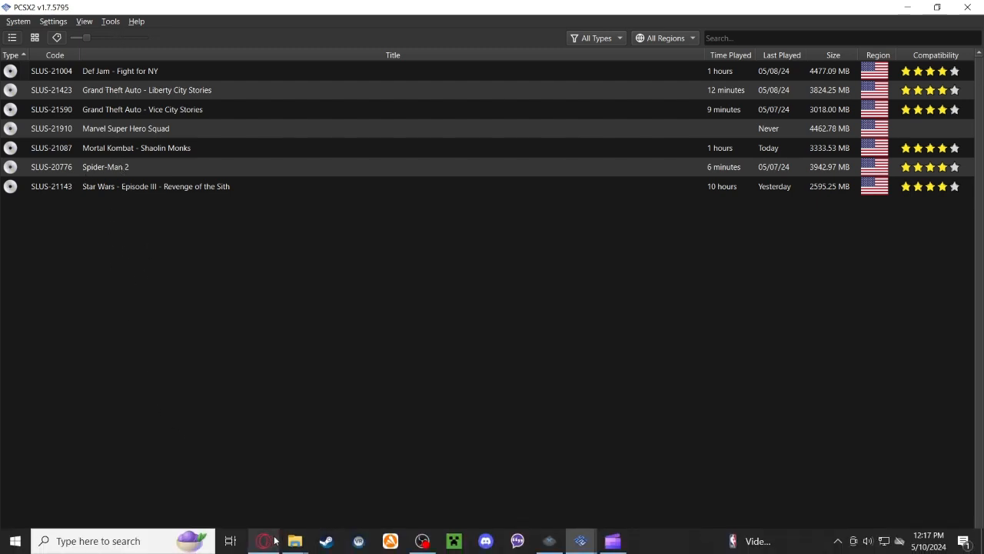
- Switch to File Explorer and open the Emulation folder on New Volume (C:) to view its per-console game folders
{"action": "left_click", "coordinate": [294, 540]}
{"action": "left_click", "coordinate": [312, 498]}
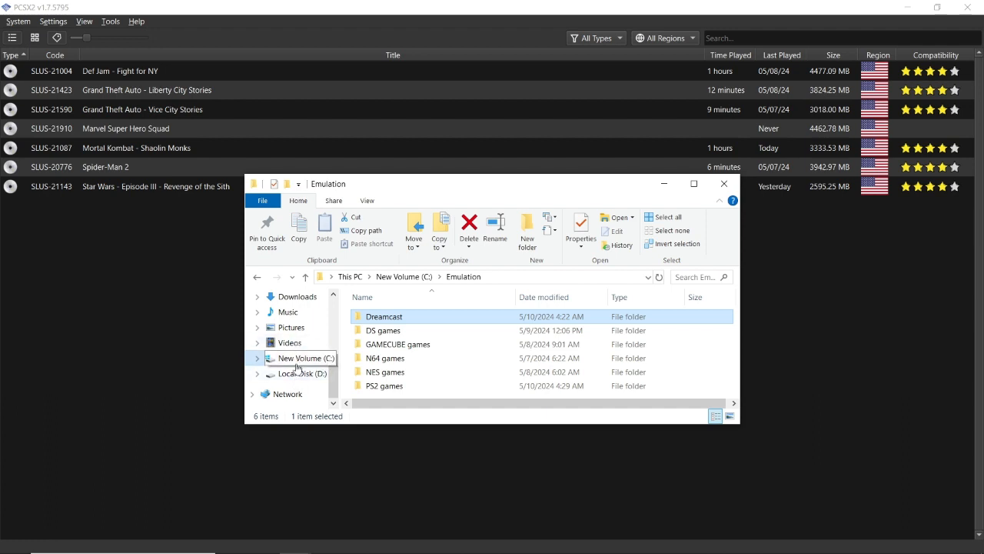
{"action": "left_click", "coordinate": [400, 278]}
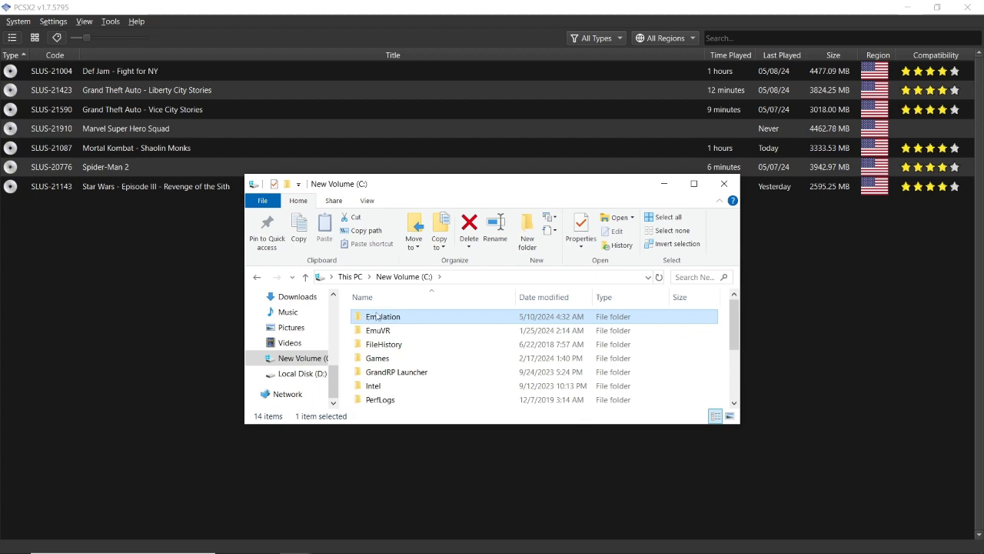
{"action": "double_click", "coordinate": [392, 321]}
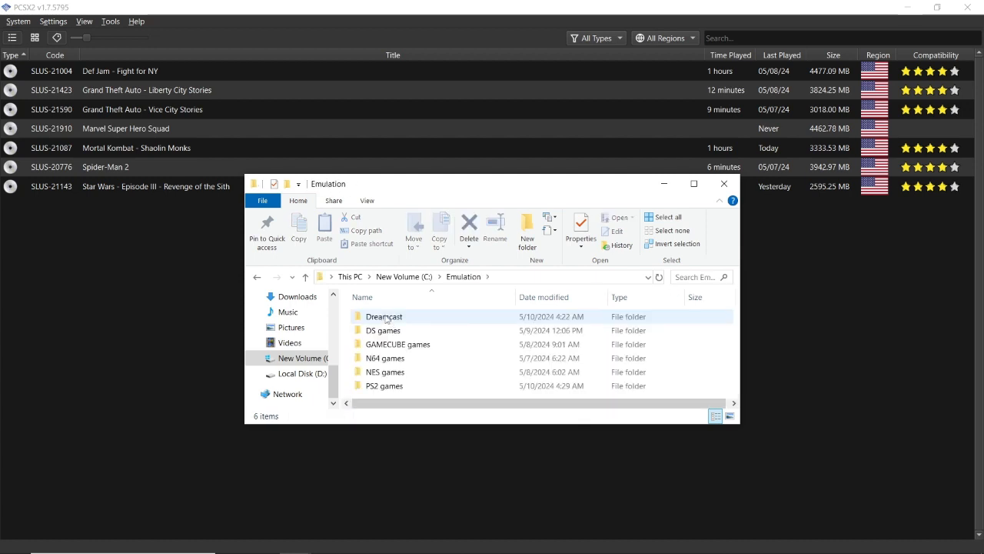
{"action": "left_click_drag", "start_coordinate": [350, 314], "coordinate": [347, 350]}
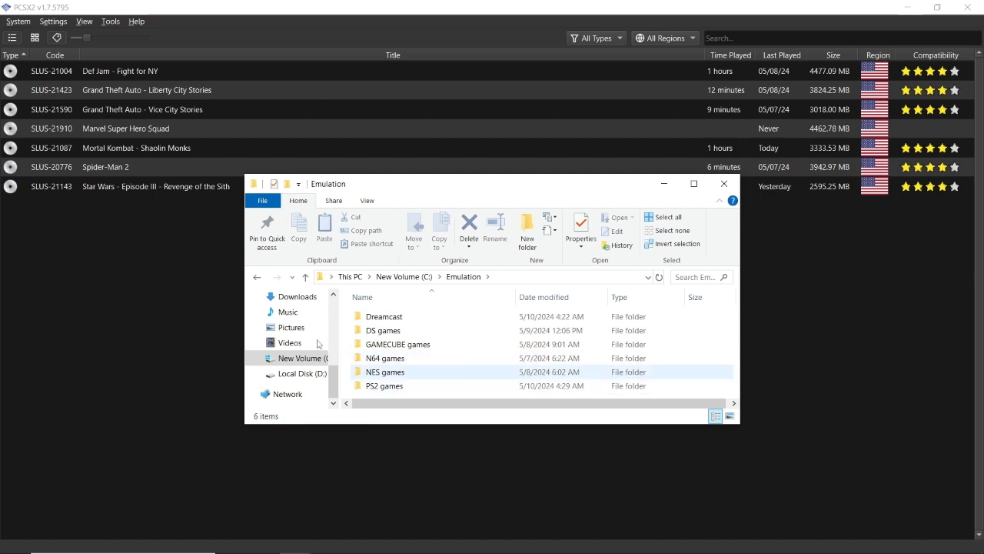
- Switch to the Xenia emulator, view the game images in its content package picker, then close the picker and minimize Xenia
{"action": "mouse_move", "coordinate": [560, 526]}
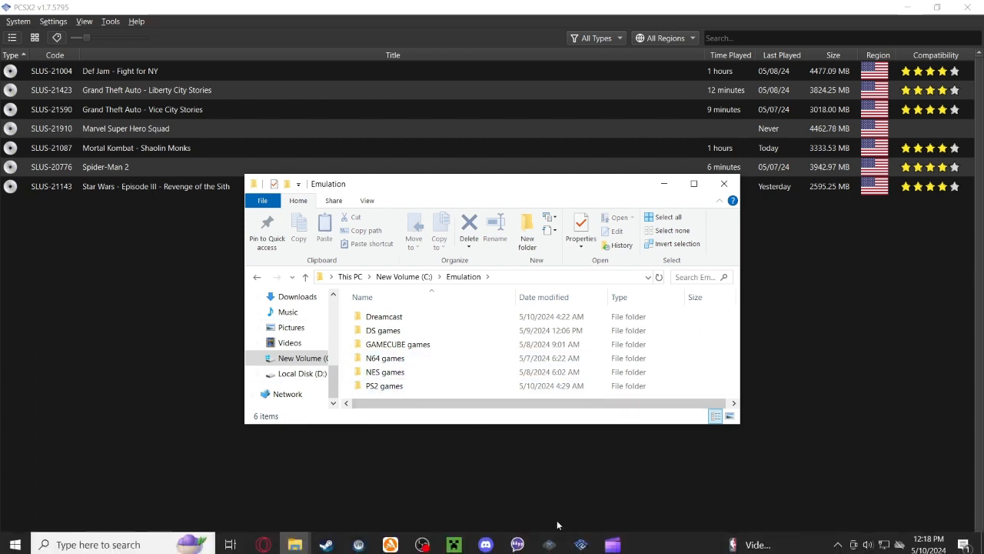
{"action": "left_click", "coordinate": [555, 544]}
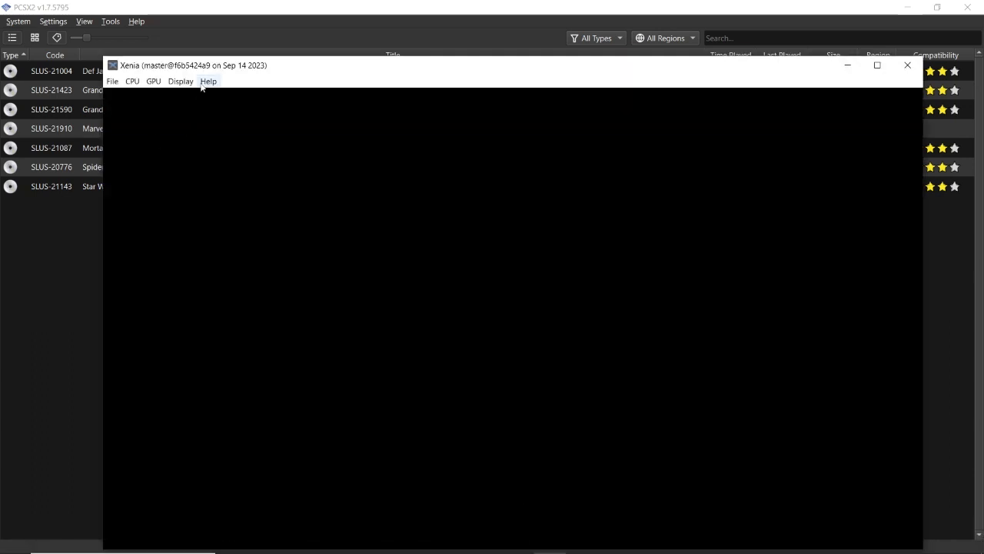
{"action": "left_click_drag", "start_coordinate": [201, 70], "coordinate": [174, 31]}
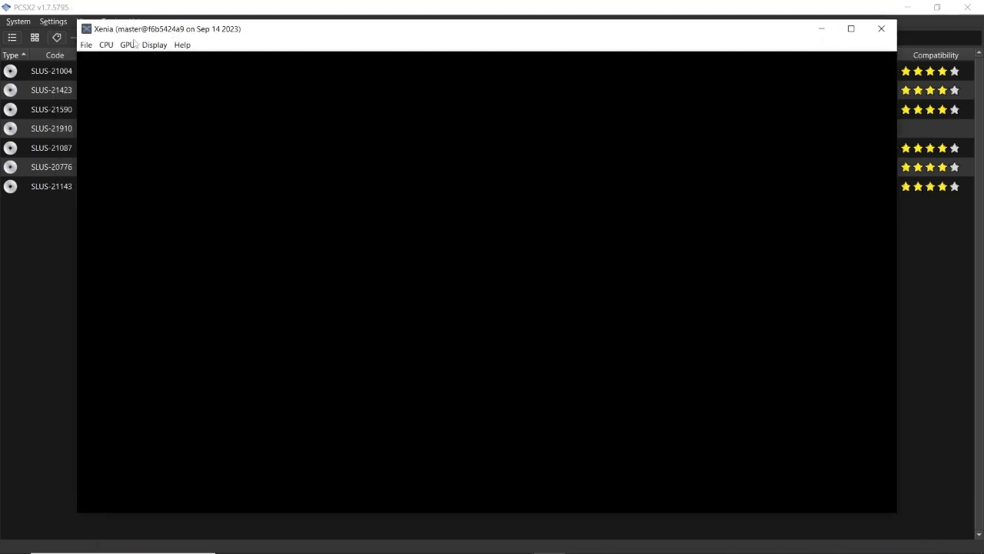
{"action": "left_click", "coordinate": [85, 44]}
{"action": "left_click", "coordinate": [85, 44]}
{"action": "left_click", "coordinate": [85, 45]}
{"action": "left_click", "coordinate": [96, 73]}
{"action": "left_click", "coordinate": [86, 46]}
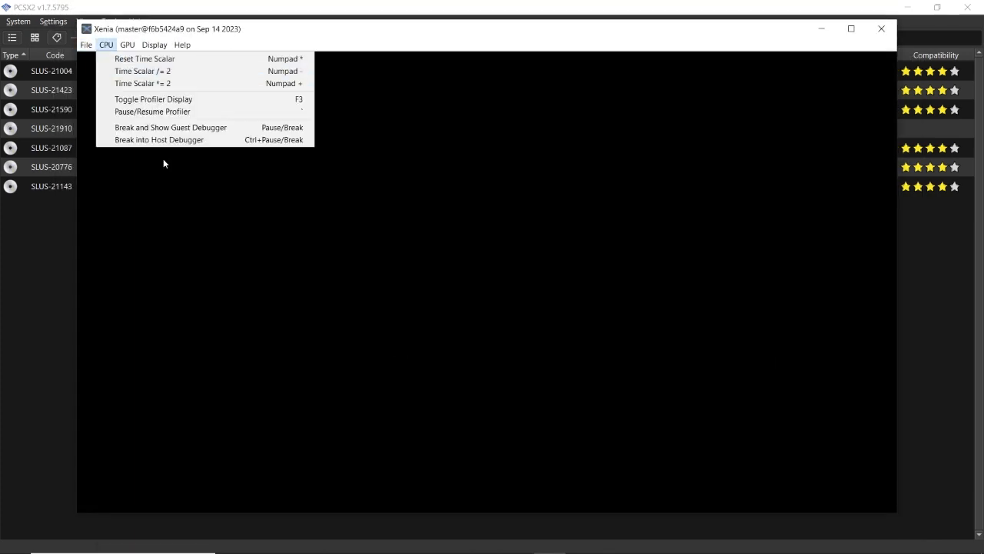
{"action": "left_click", "coordinate": [97, 59]}
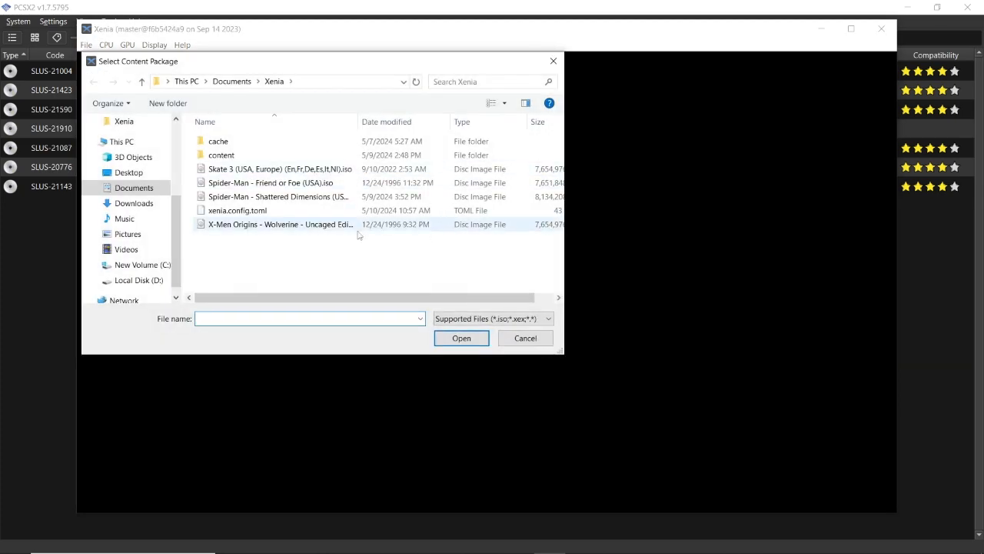
{"action": "left_click", "coordinate": [552, 61]}
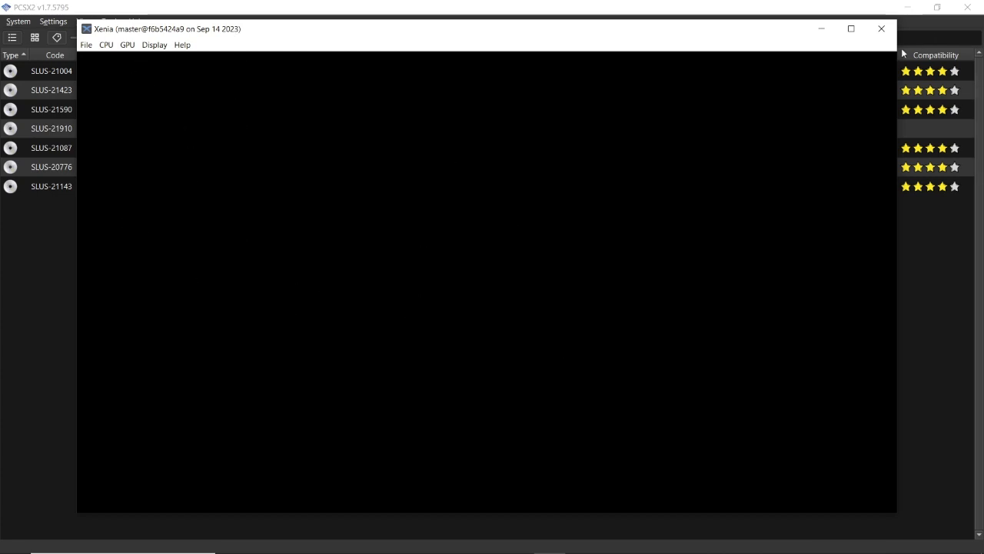
{"action": "left_click", "coordinate": [821, 29]}
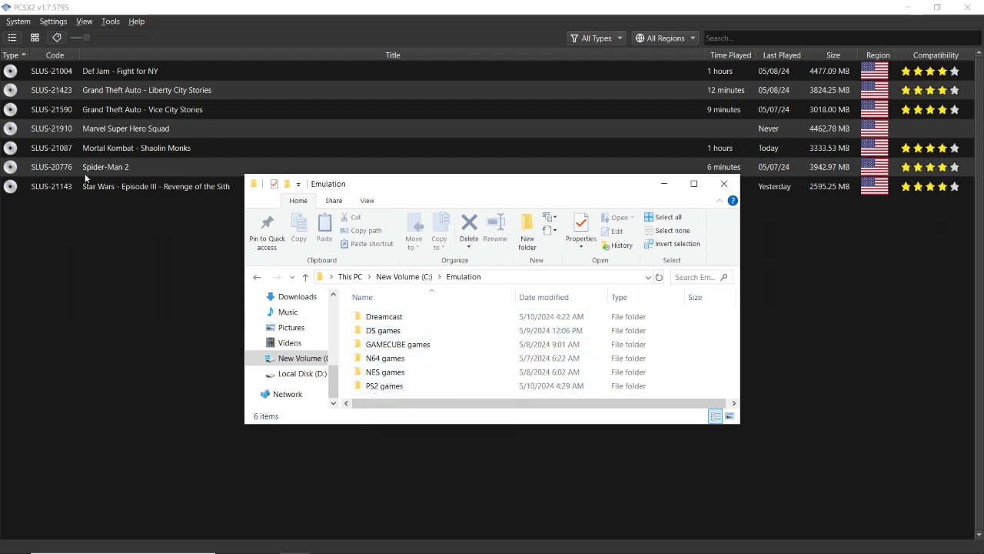
- Return to PCSX2 and look over its system and settings commands, including the one for adding a game directory
{"action": "left_click", "coordinate": [159, 322]}
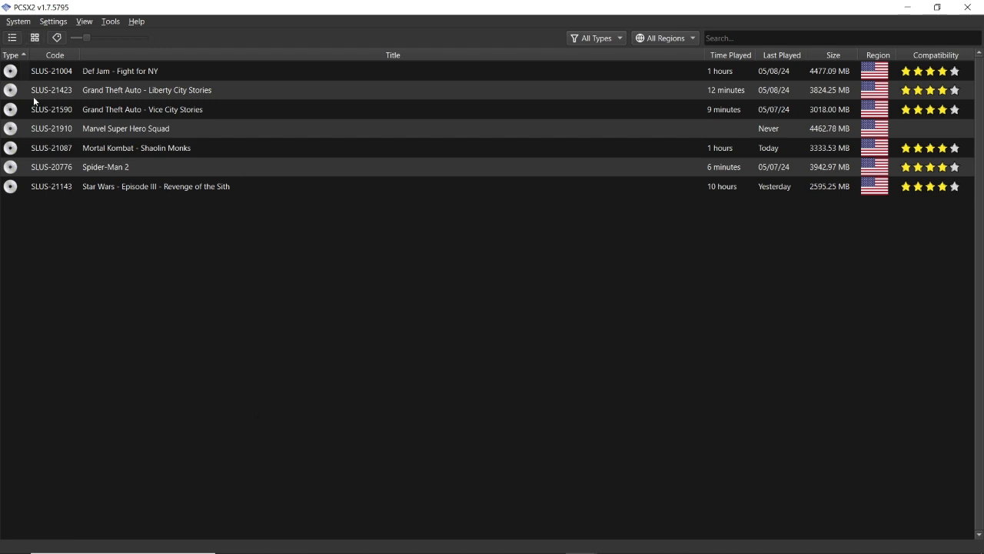
{"action": "left_click", "coordinate": [20, 21]}
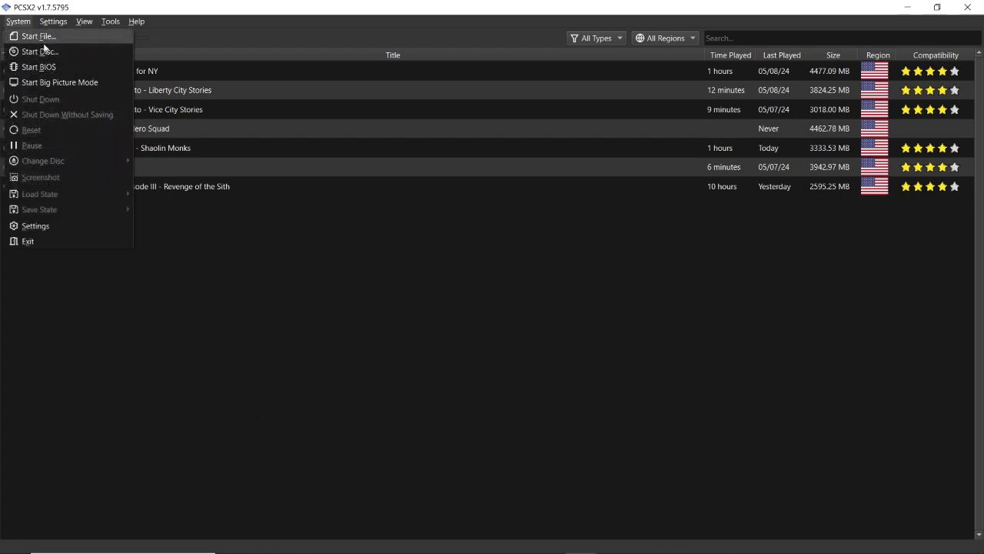
{"action": "mouse_move", "coordinate": [45, 23]}
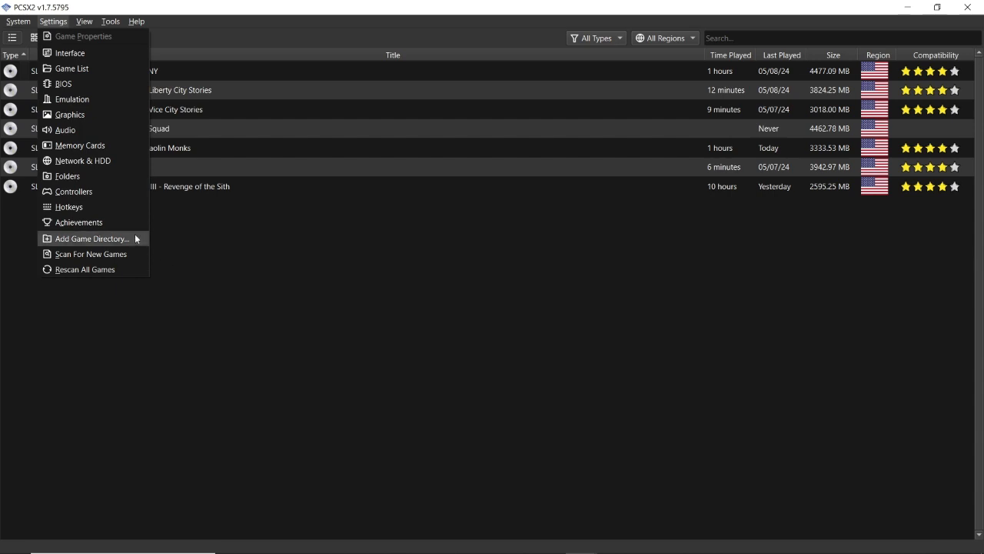
{"action": "left_click", "coordinate": [186, 243]}
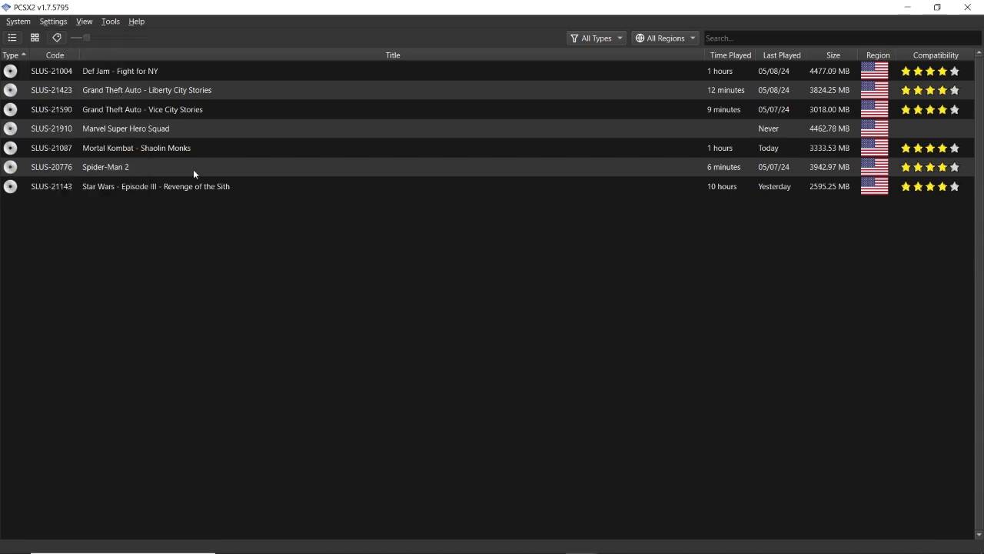
{"action": "left_click", "coordinate": [201, 109]}
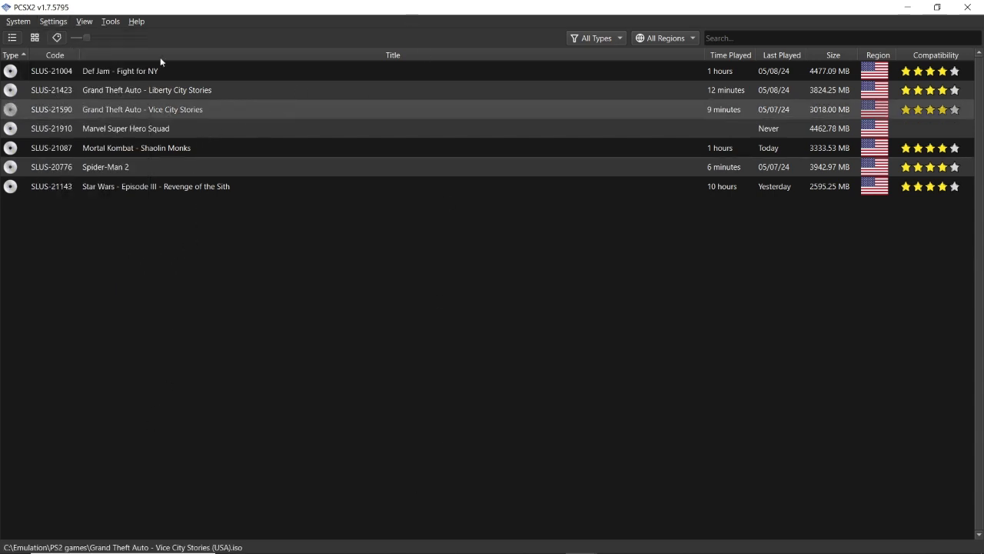
- Add the PS2 games folder in C:\Emulation as a PCSX2 game directory, with recursive scanning
{"action": "left_click", "coordinate": [62, 20]}
{"action": "left_click", "coordinate": [105, 238]}
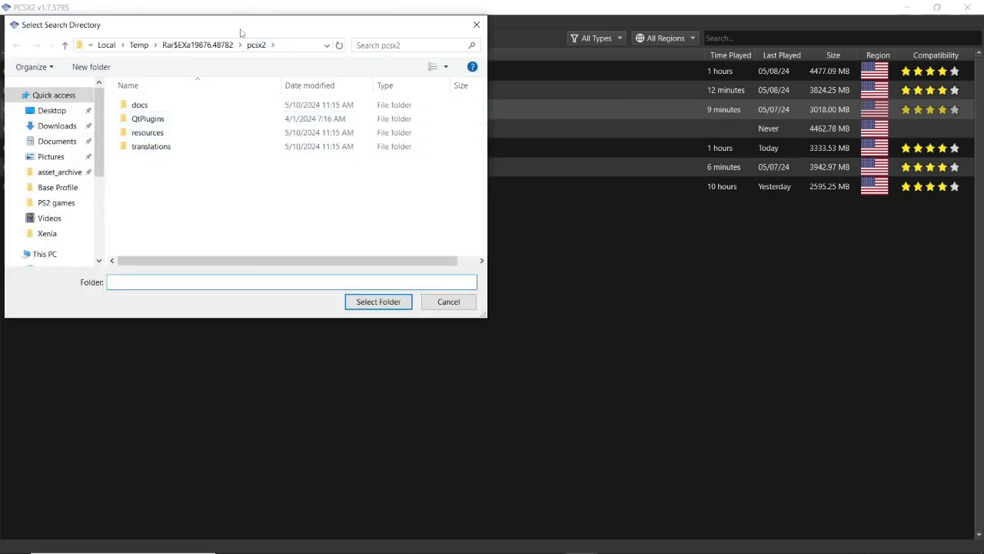
{"action": "scroll", "coordinate": [238, 231], "scroll_direction": "down", "scroll_amount": 3}
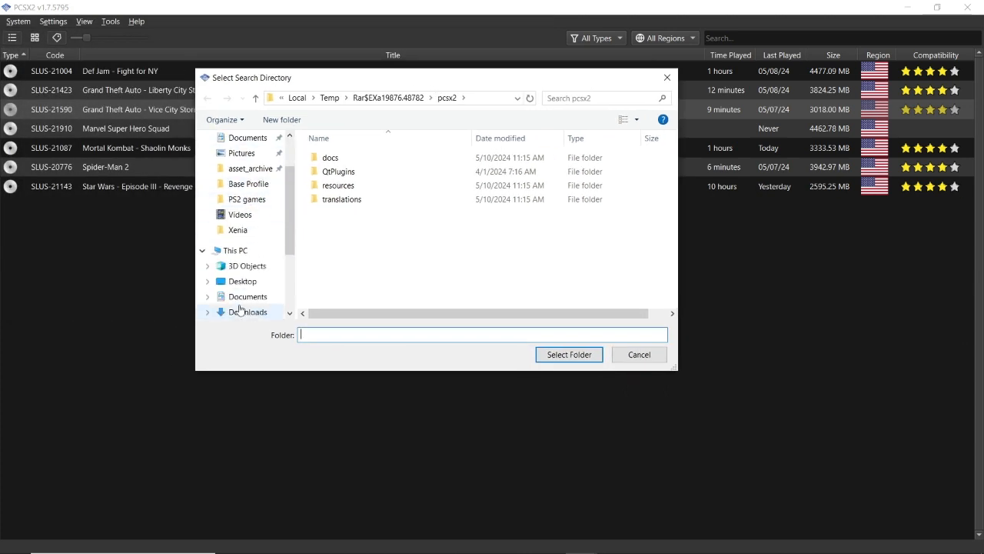
{"action": "scroll", "coordinate": [243, 286], "scroll_direction": "down", "scroll_amount": 1}
{"action": "left_click", "coordinate": [250, 296]}
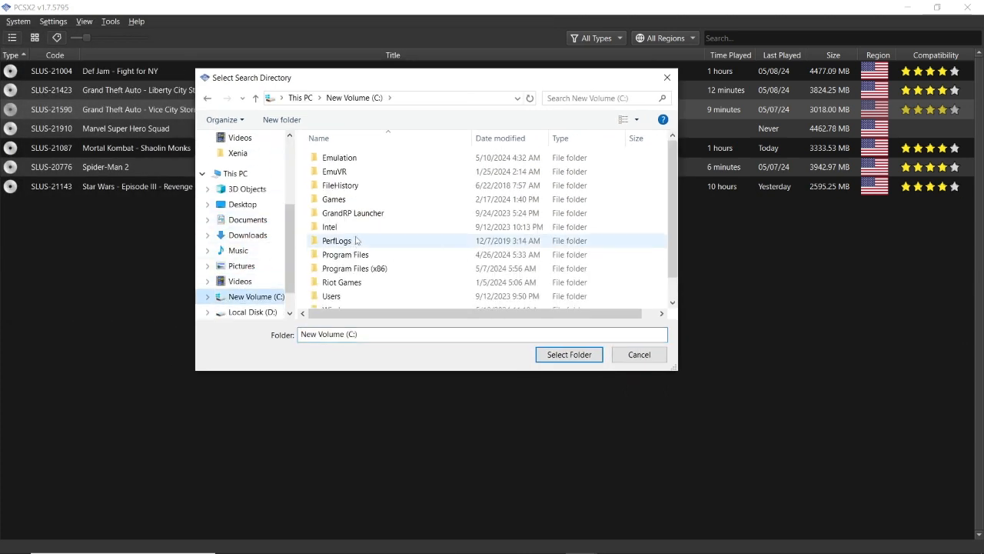
{"action": "scroll", "coordinate": [377, 277], "scroll_direction": "down", "scroll_amount": 1}
{"action": "scroll", "coordinate": [376, 276], "scroll_direction": "up", "scroll_amount": 1}
{"action": "double_click", "coordinate": [344, 157]}
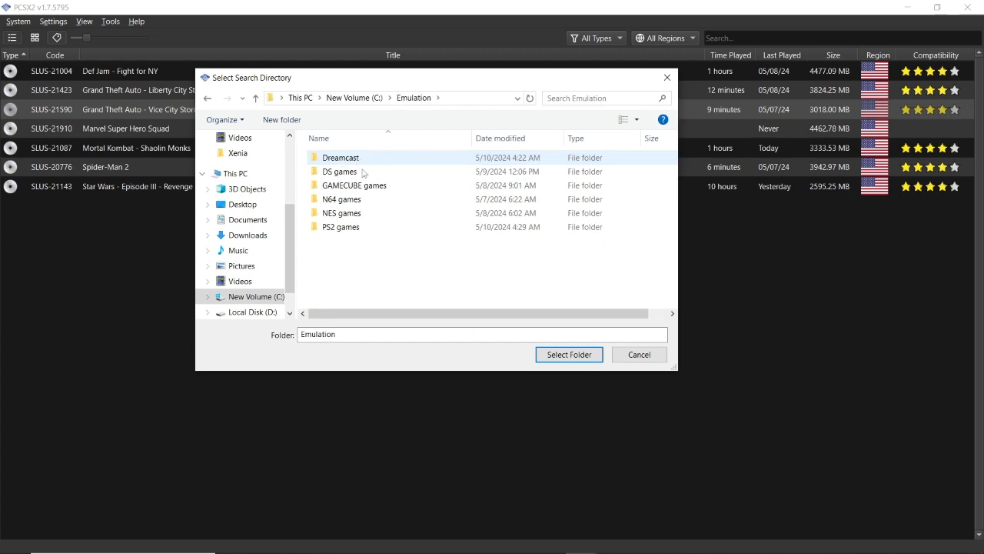
{"action": "double_click", "coordinate": [373, 227]}
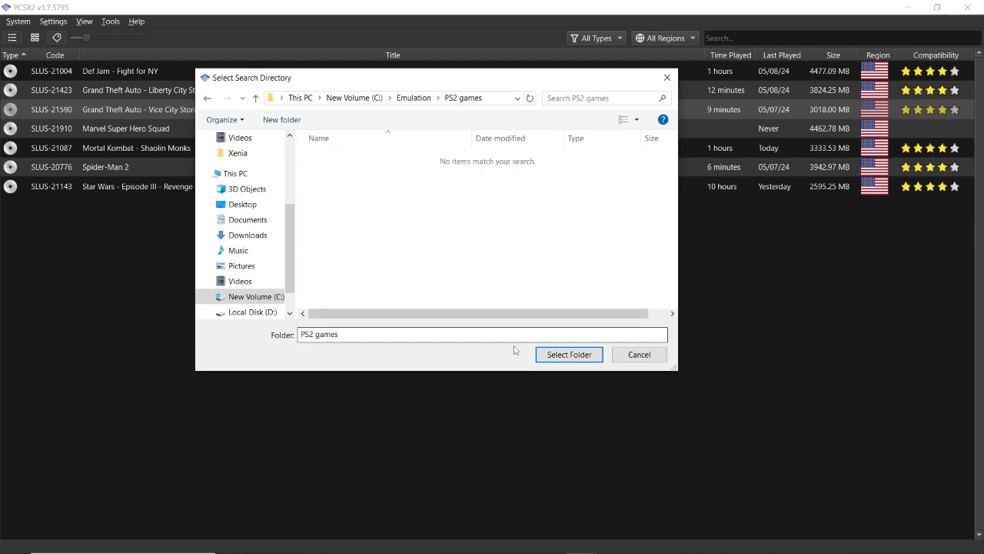
{"action": "left_click", "coordinate": [569, 354]}
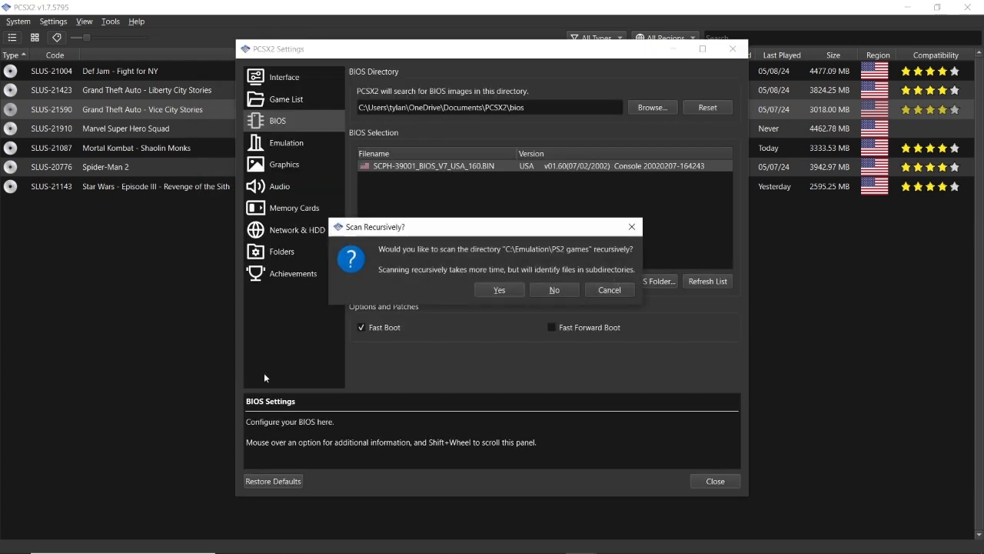
{"action": "left_click", "coordinate": [499, 290]}
{"action": "key", "text": "Escape"}
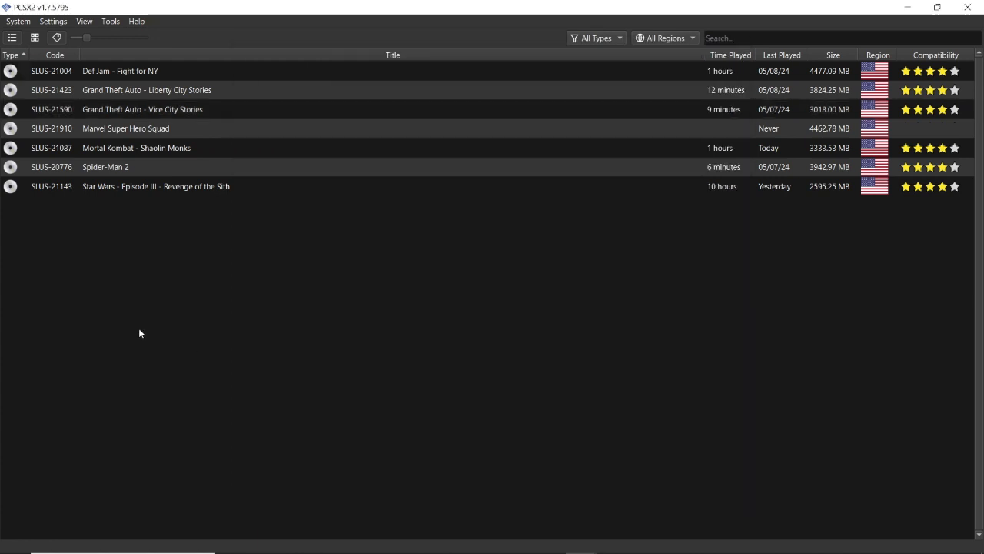
- Close the PCSX2 Settings window that is still open behind the game list
{"action": "left_click_drag", "start_coordinate": [177, 206], "coordinate": [232, 316]}
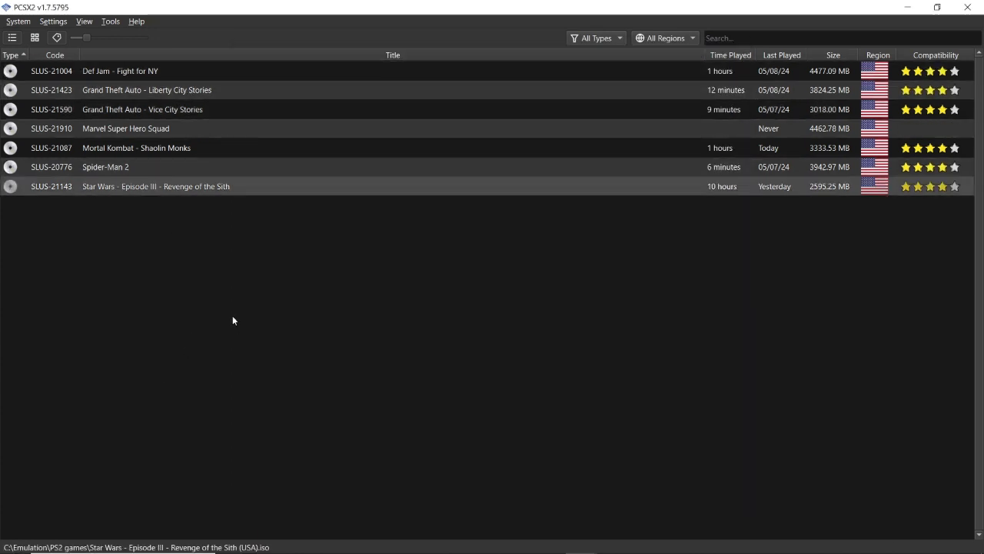
{"action": "mouse_move", "coordinate": [528, 552]}
{"action": "mouse_move", "coordinate": [581, 540]}
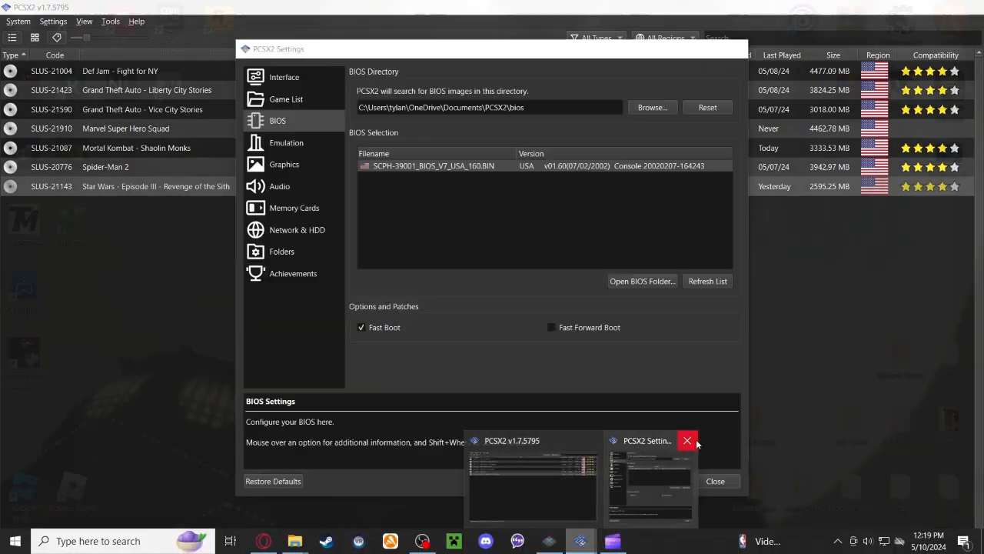
{"action": "left_click", "coordinate": [696, 443]}
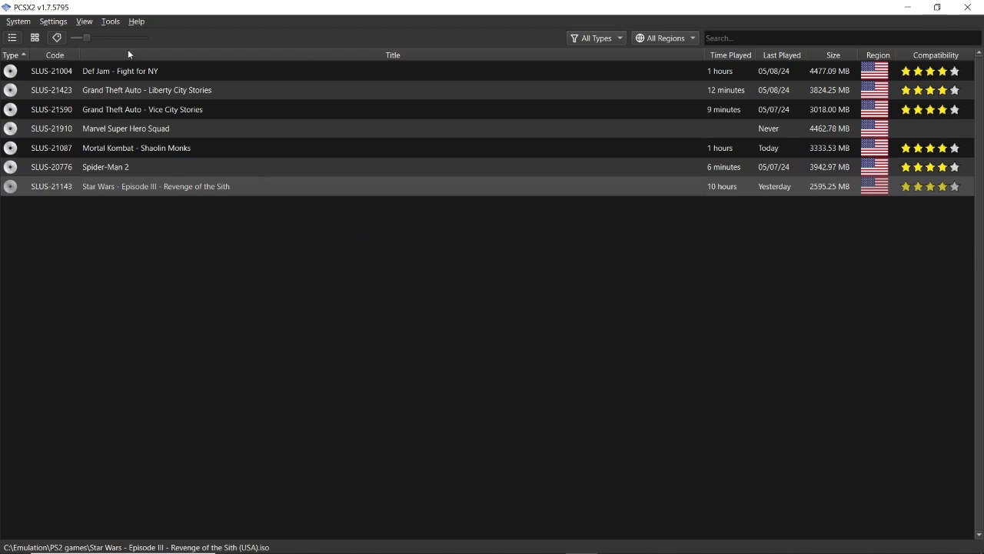
- Examine the available renderers in the graphics settings and the speed and system options in the emulation settings
{"action": "left_click", "coordinate": [55, 22]}
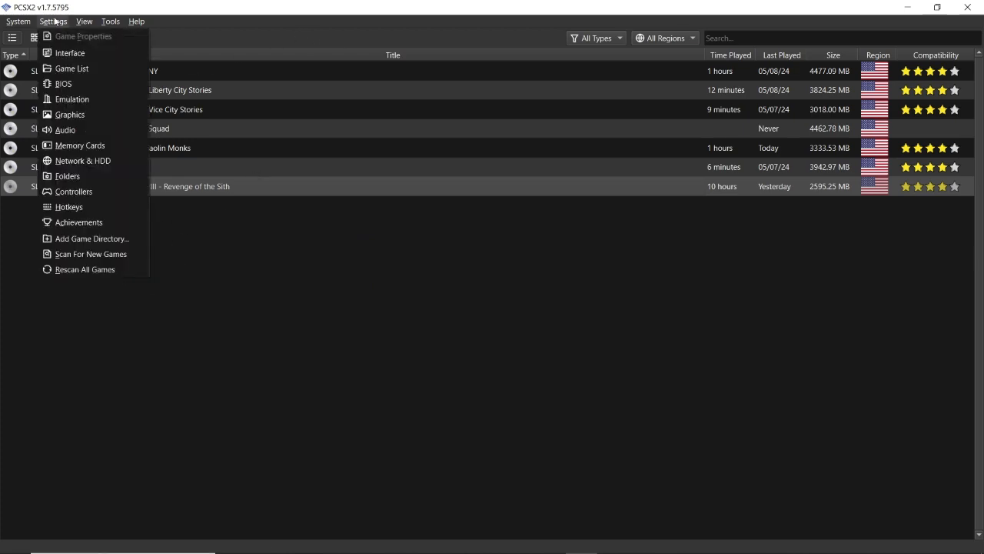
{"action": "left_click", "coordinate": [77, 114]}
{"action": "left_click", "coordinate": [402, 84]}
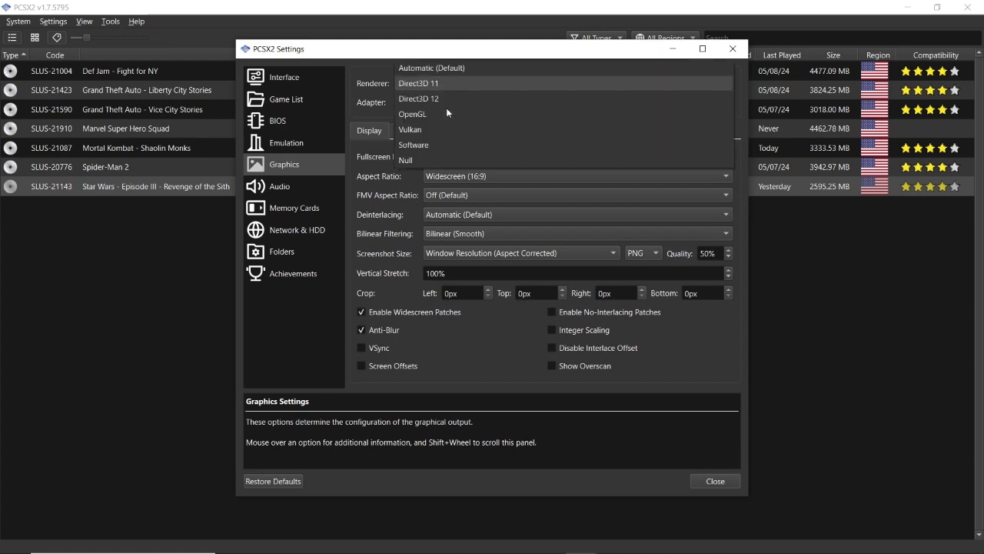
{"action": "left_click", "coordinate": [470, 354]}
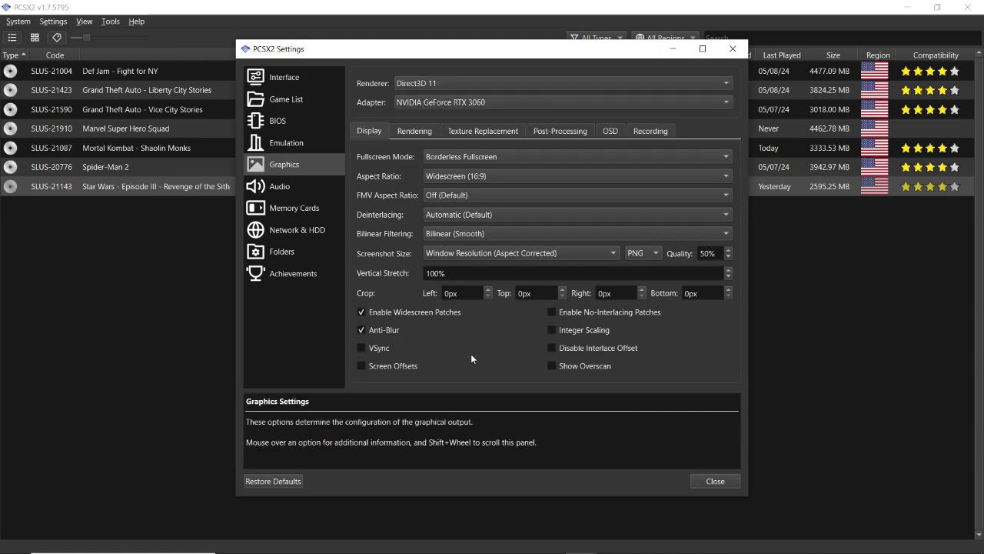
{"action": "left_click", "coordinate": [307, 143]}
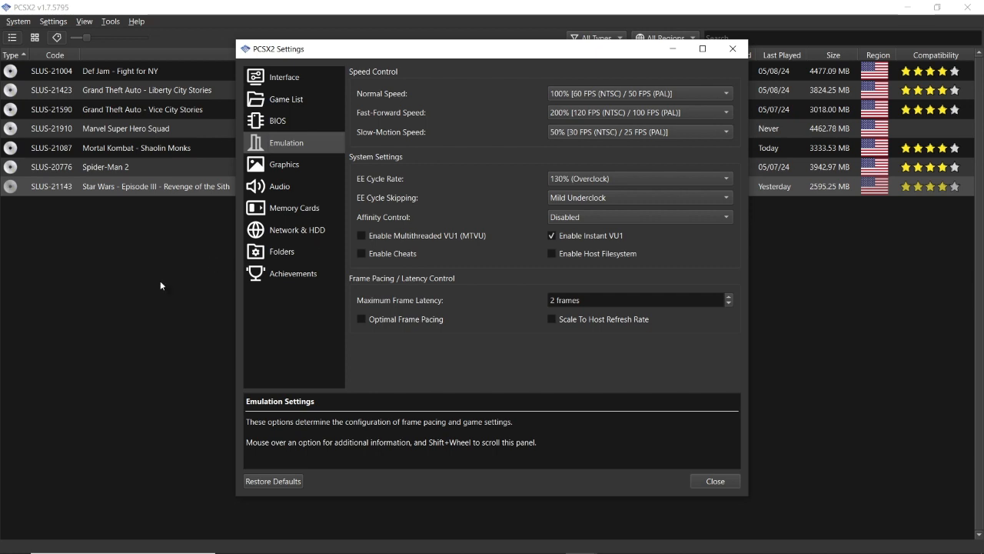
{"action": "key", "text": "Escape"}
- Reopen the graphics settings to review the renderer choices and display options, leaving them as they are, and return to the game list
{"action": "left_click", "coordinate": [20, 22]}
{"action": "mouse_move", "coordinate": [53, 22]}
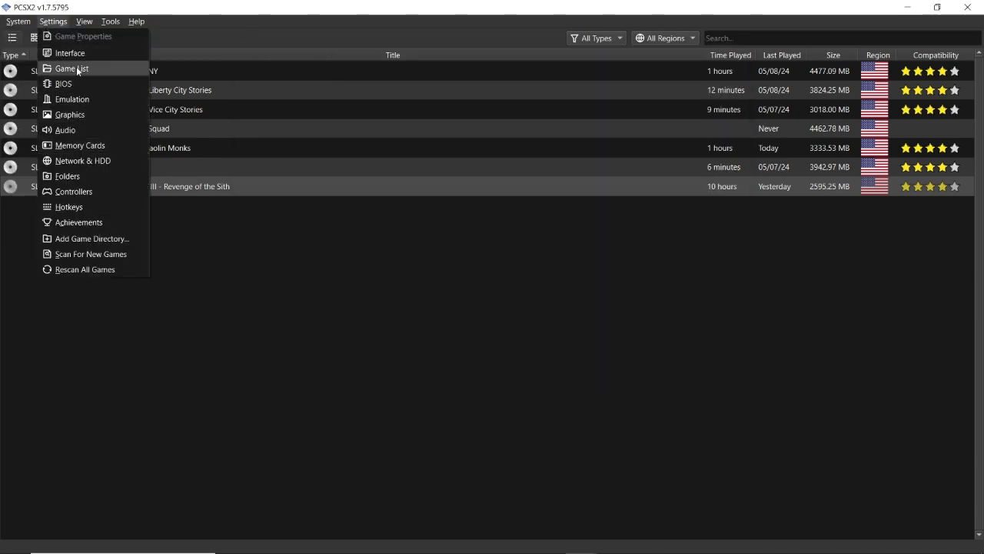
{"action": "left_click", "coordinate": [211, 396]}
{"action": "left_click", "coordinate": [60, 24]}
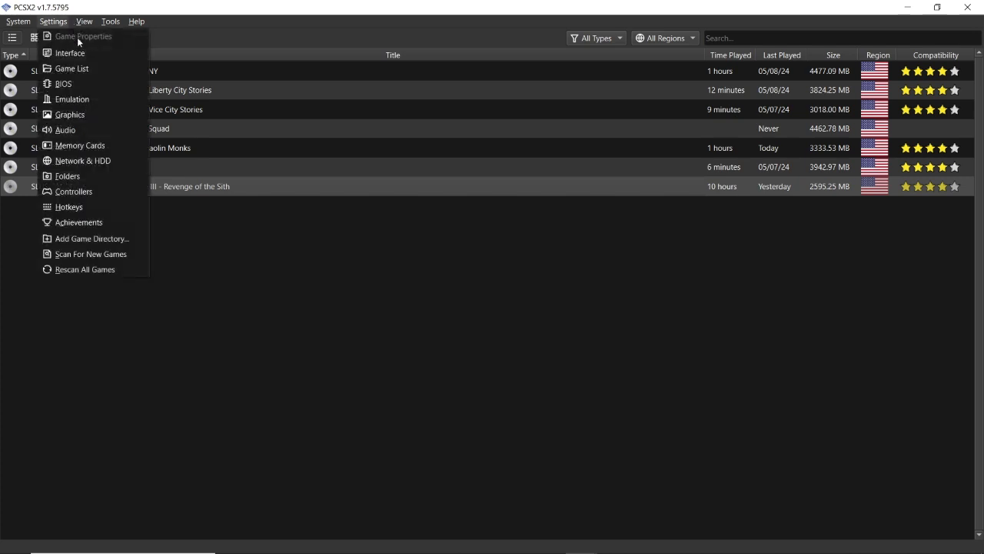
{"action": "left_click", "coordinate": [88, 113]}
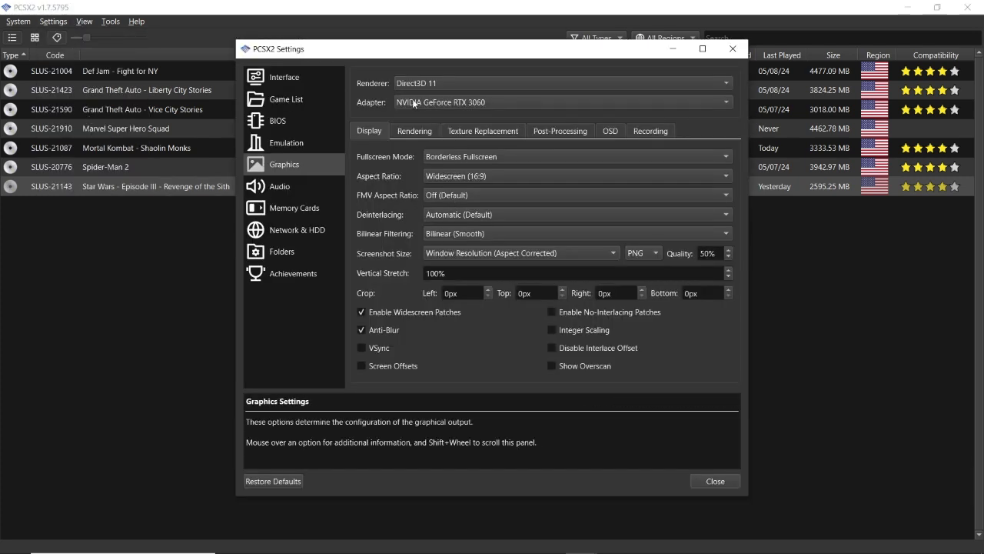
{"action": "left_click", "coordinate": [446, 78]}
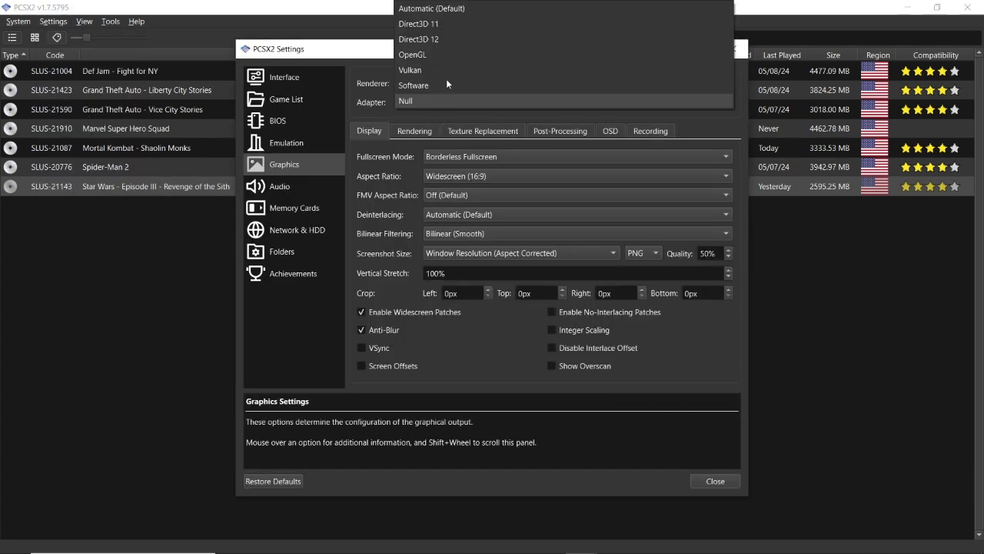
{"action": "left_click", "coordinate": [453, 416]}
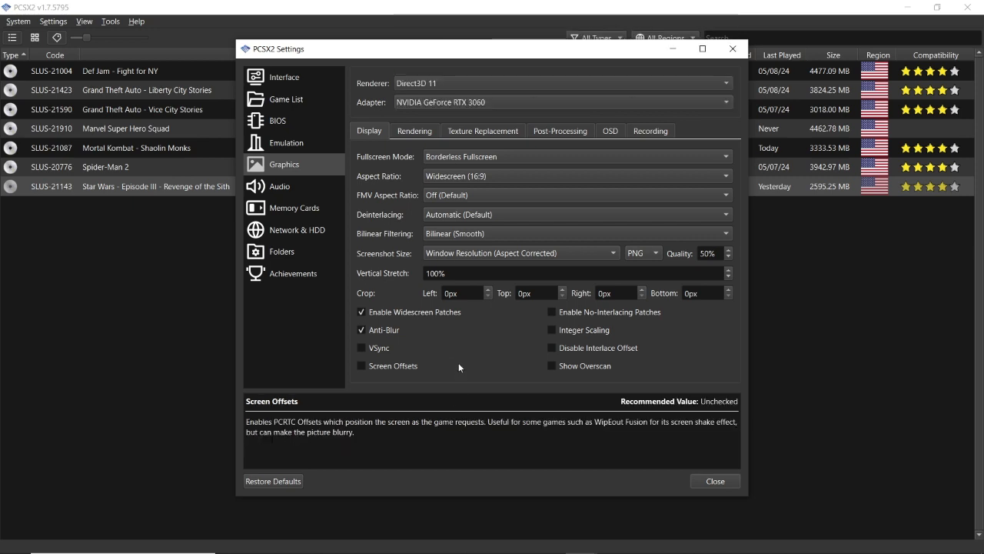
{"action": "left_click", "coordinate": [83, 184]}
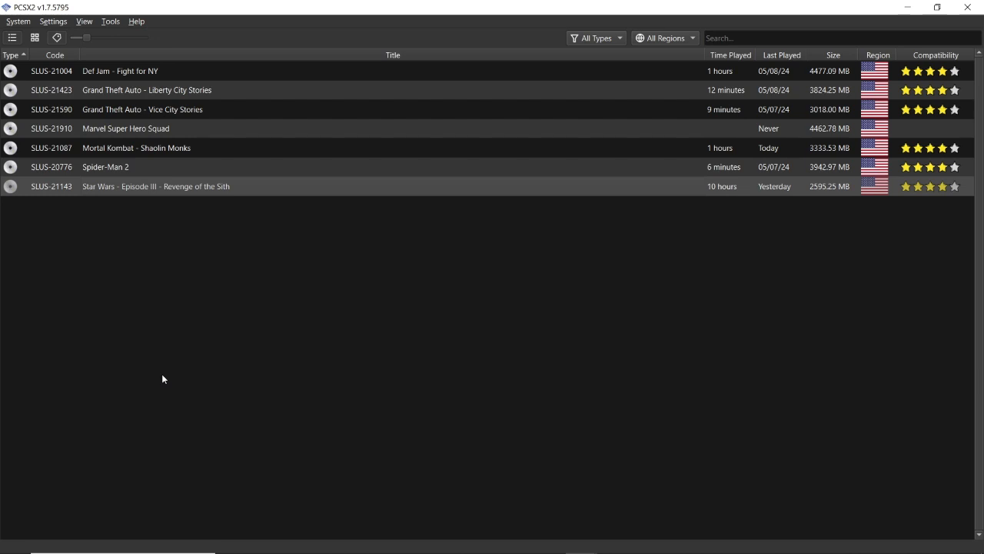
{"action": "left_click", "coordinate": [580, 542]}
{"action": "left_click", "coordinate": [167, 146]}
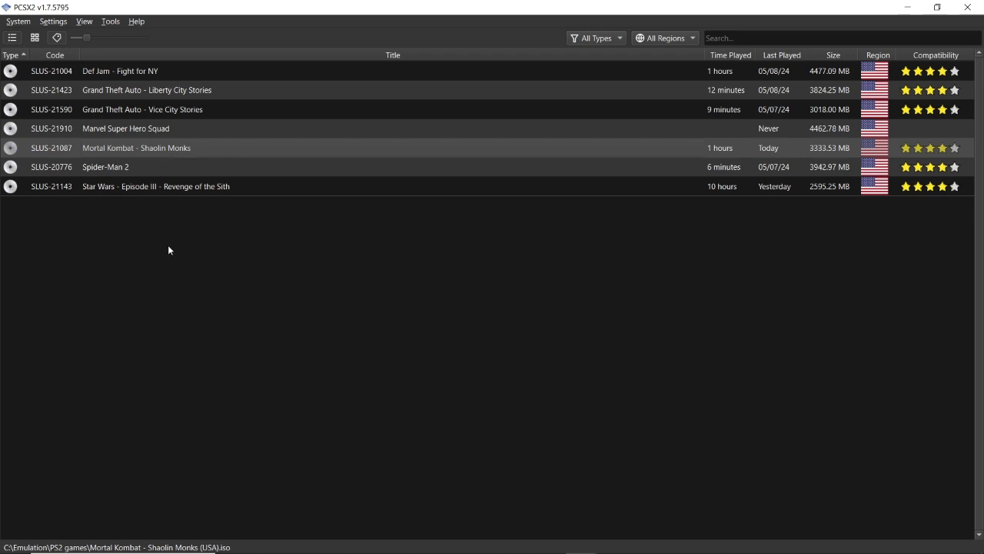
{"action": "left_click", "coordinate": [154, 190]}
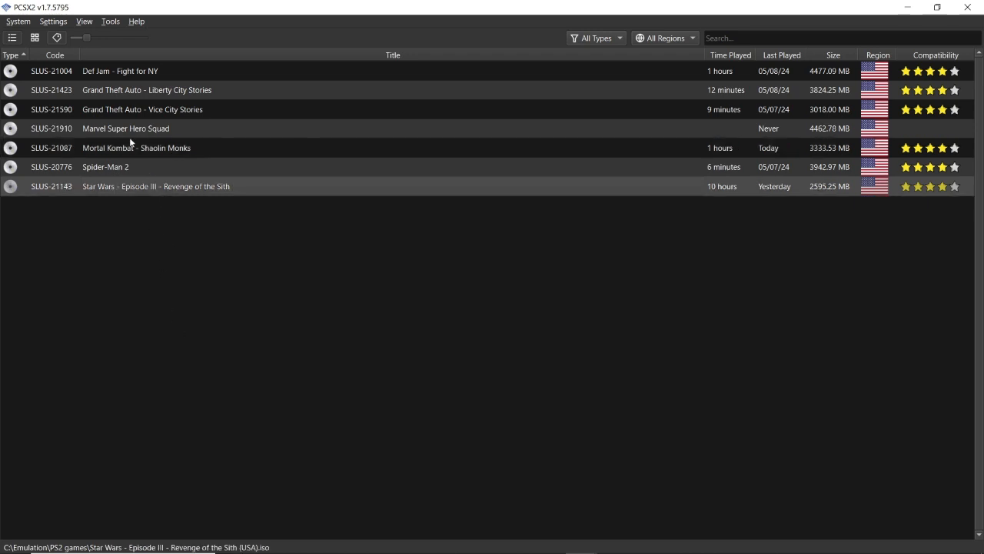
{"action": "left_click", "coordinate": [57, 23]}
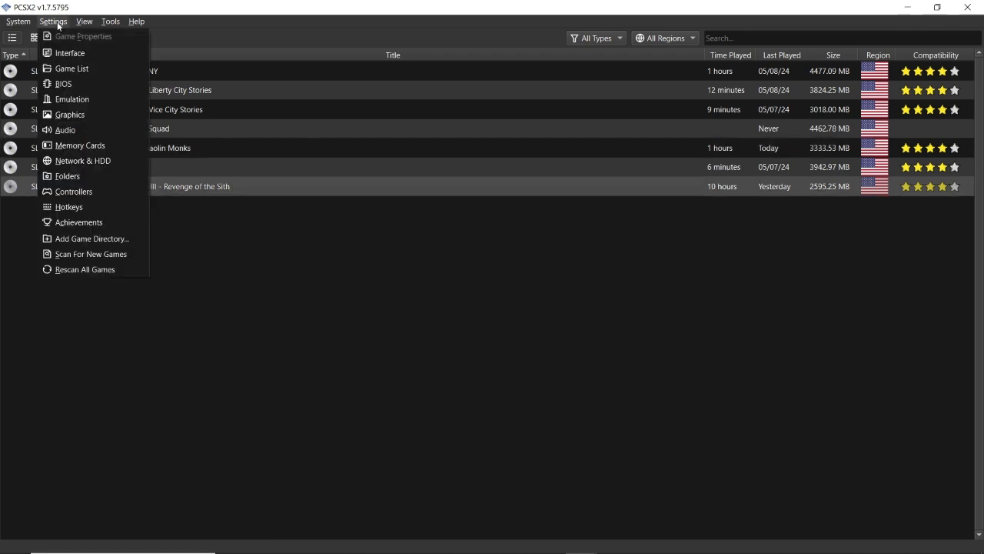
{"action": "left_click", "coordinate": [149, 307]}
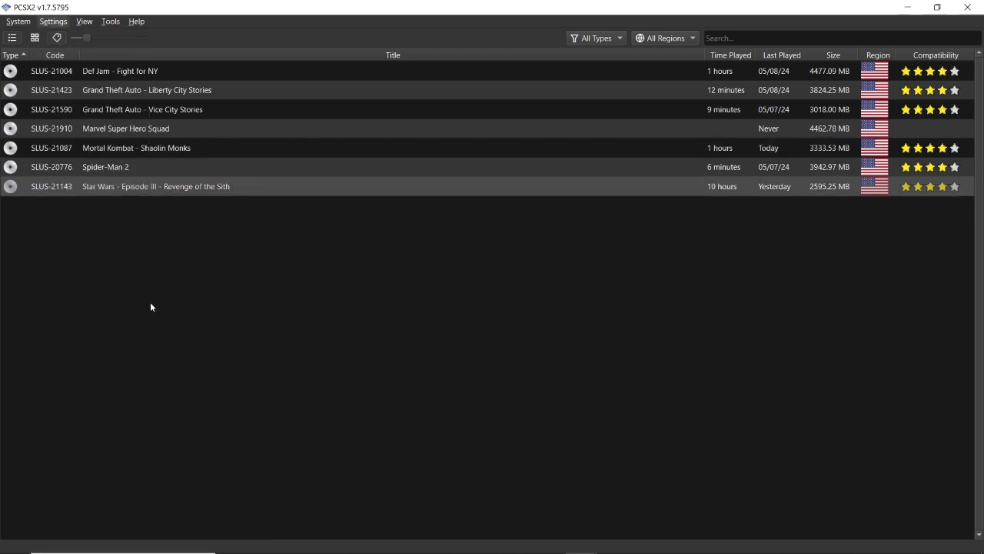
{"action": "left_click", "coordinate": [138, 151]}
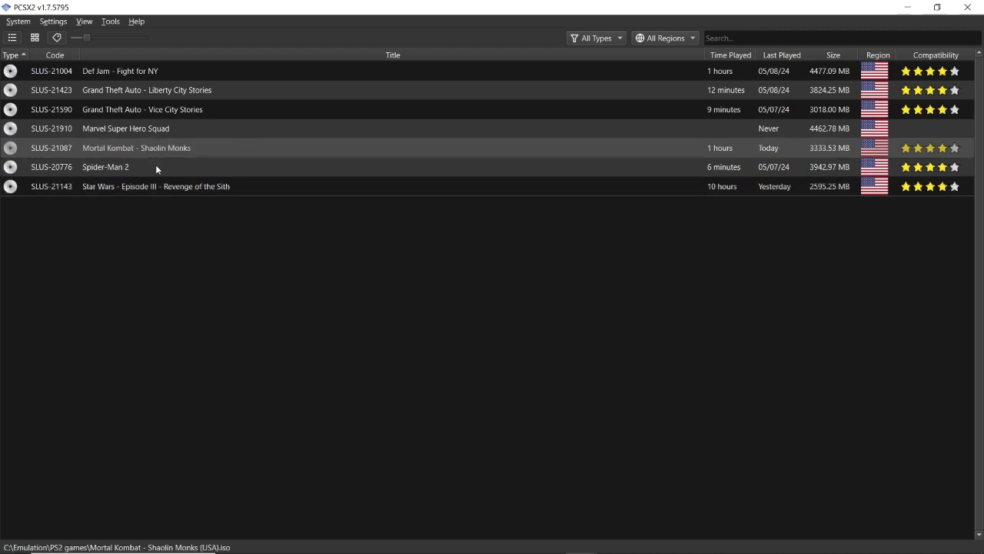
{"action": "left_click", "coordinate": [157, 166]}
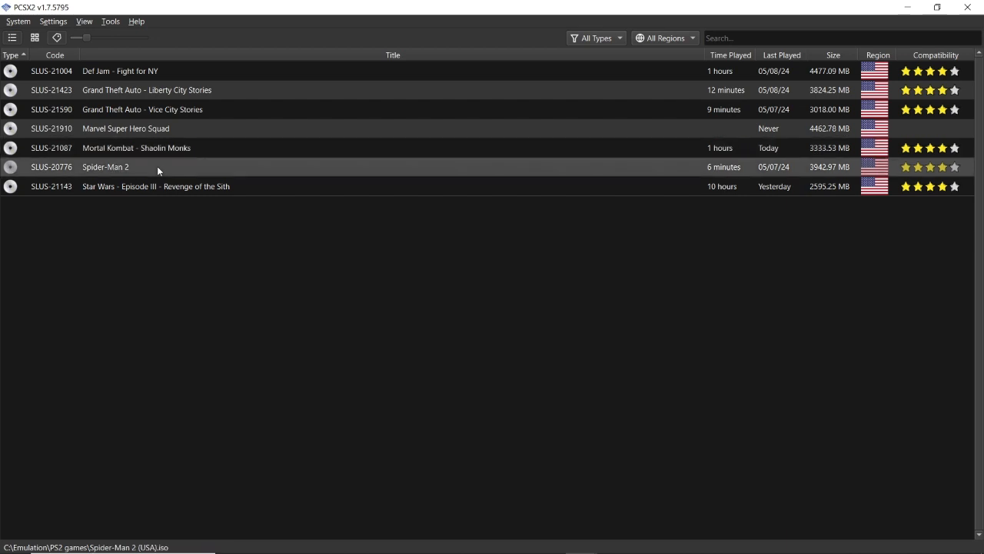
{"action": "left_click", "coordinate": [135, 86]}
{"action": "left_click", "coordinate": [134, 71]}
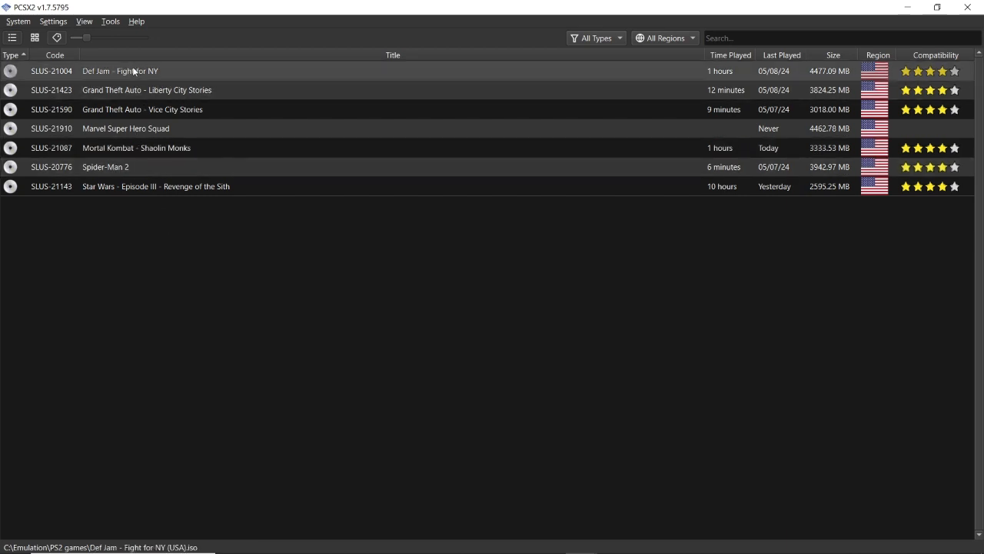
- Review the speed, system and frame pacing options in the emulation settings and return to the game list
{"action": "left_click", "coordinate": [53, 22]}
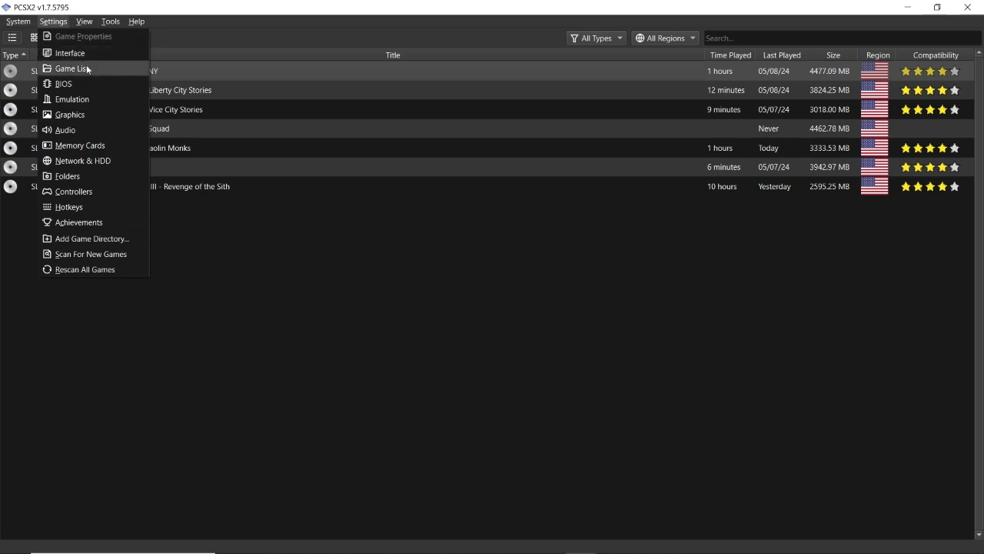
{"action": "left_click", "coordinate": [110, 103]}
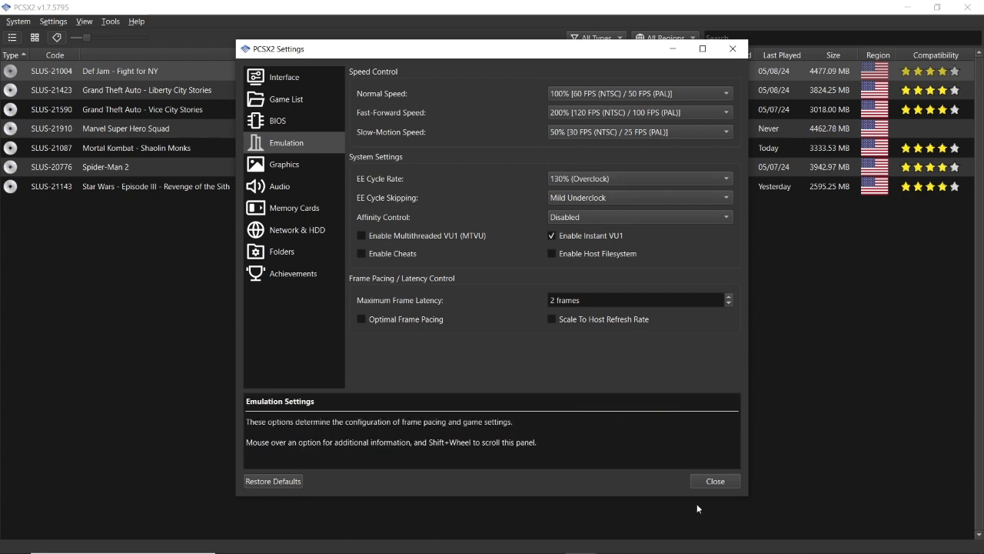
{"action": "left_click", "coordinate": [704, 481]}
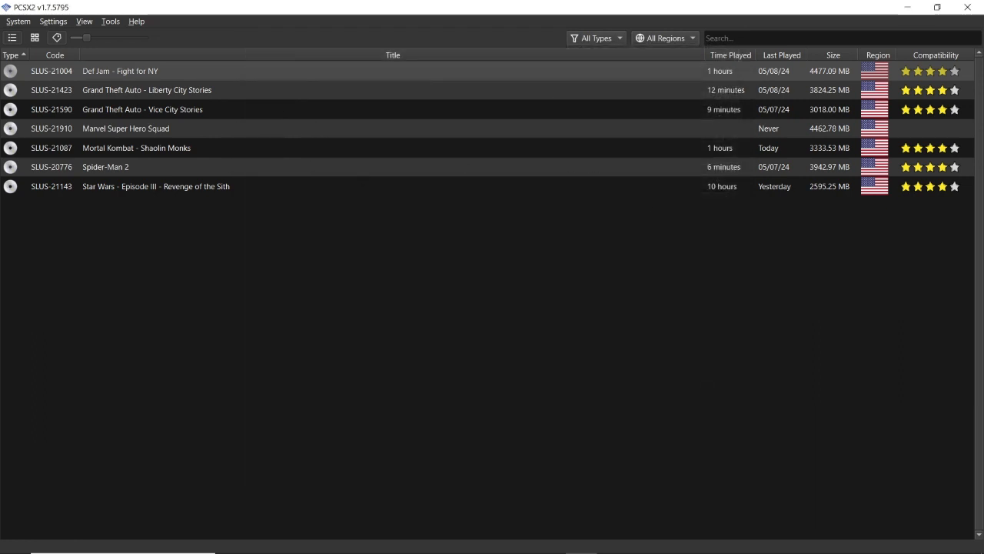
- Open redream-1.5.0.zip from the EMULATORS folder on the desktop and launch redream.exe from the archive
{"action": "mouse_move", "coordinate": [305, 548]}
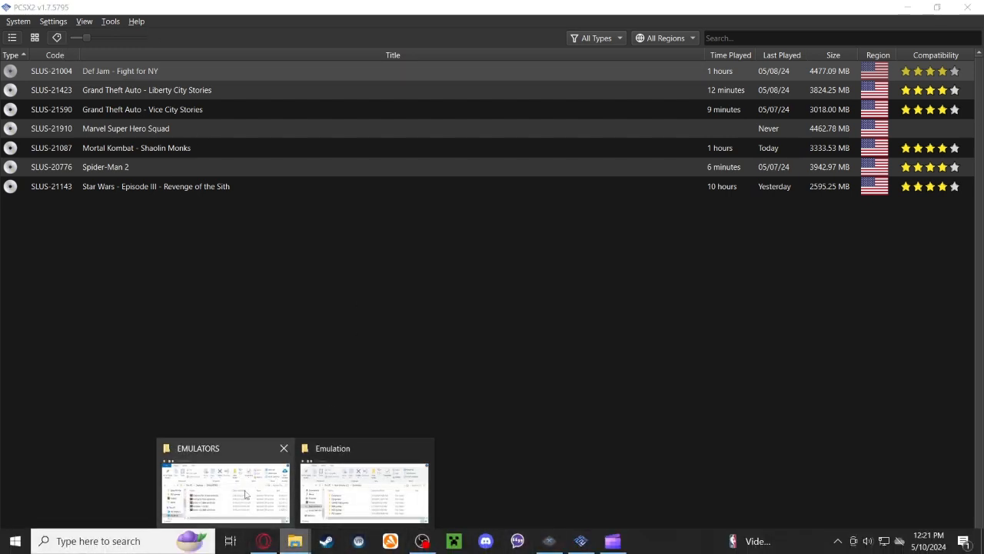
{"action": "left_click", "coordinate": [246, 495]}
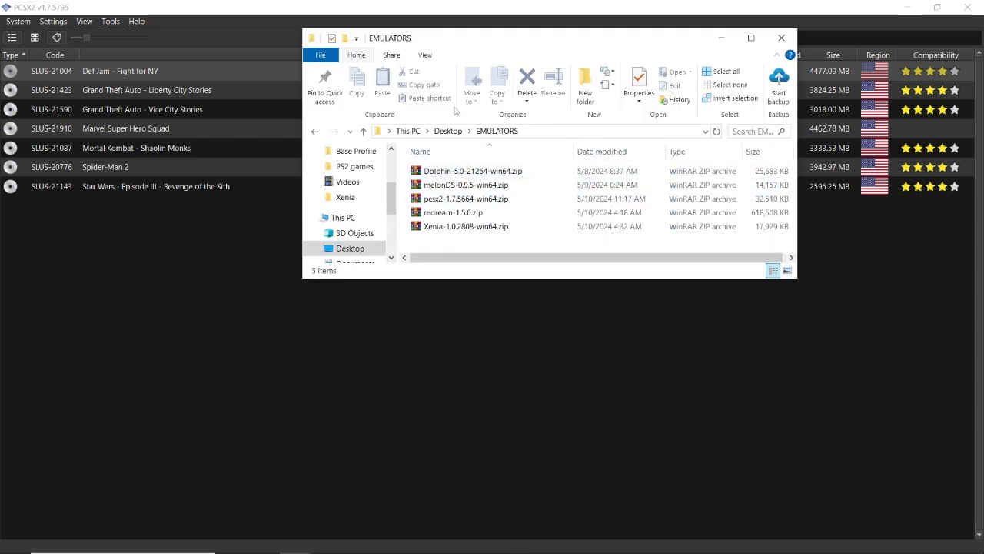
{"action": "left_click", "coordinate": [472, 212]}
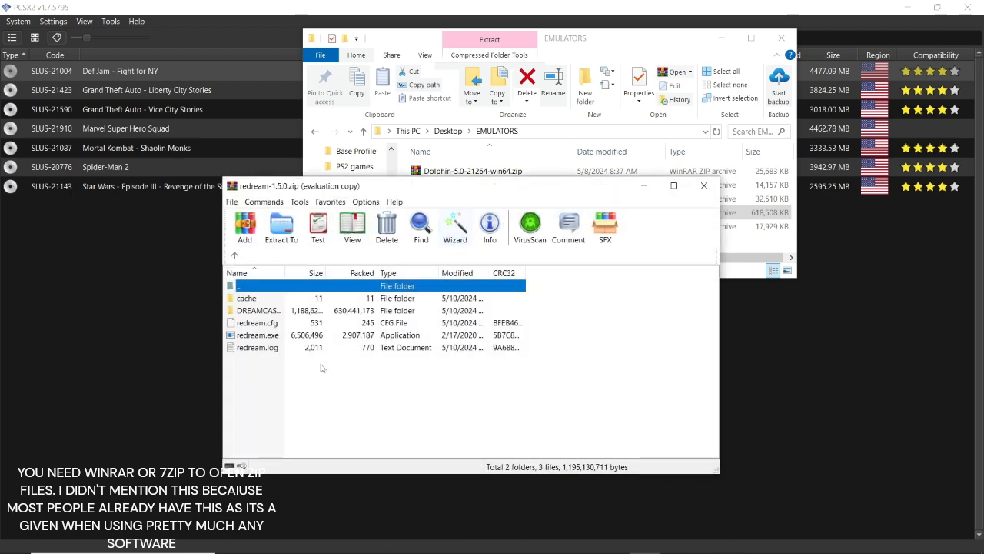
{"action": "left_click", "coordinate": [536, 334]}
{"action": "double_click", "coordinate": [275, 335]}
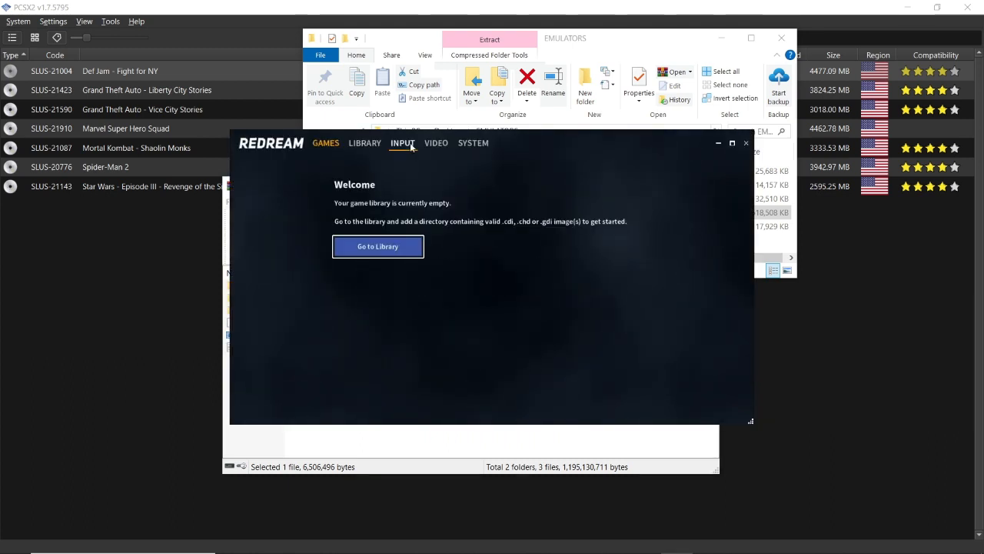
- Add the C:\Emulation\Dreamcast folder to Redream's game library
{"action": "left_click", "coordinate": [412, 145]}
{"action": "left_click", "coordinate": [329, 144]}
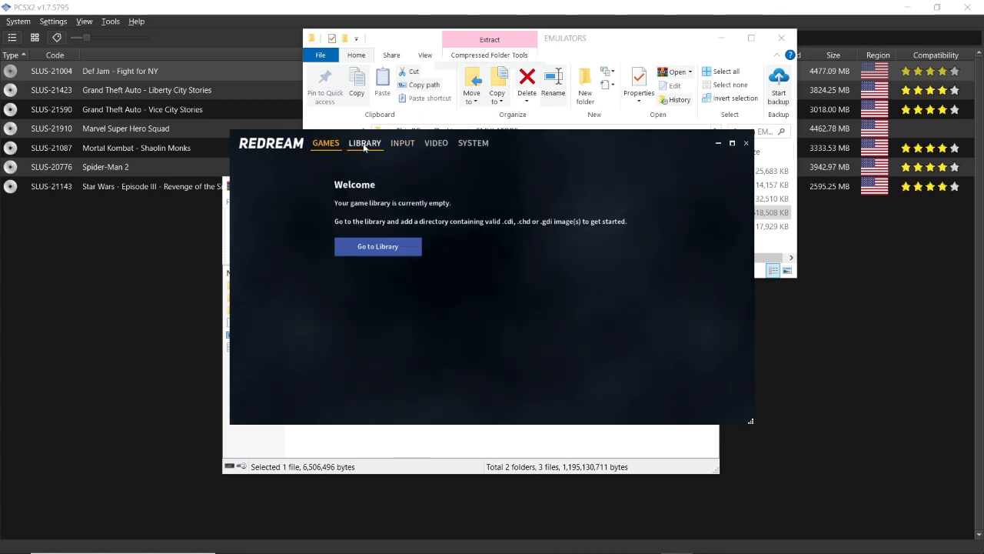
{"action": "left_click", "coordinate": [355, 143]}
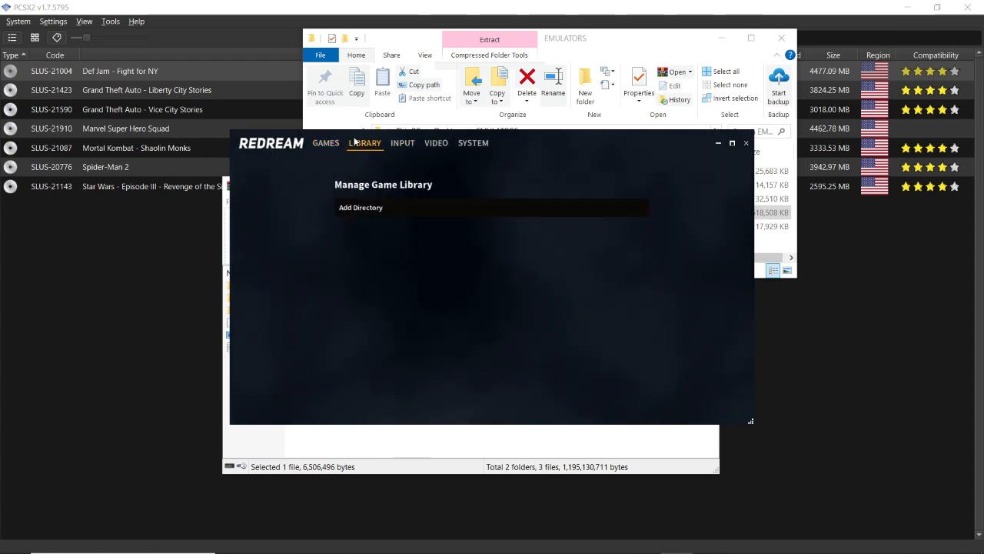
{"action": "left_click", "coordinate": [394, 208]}
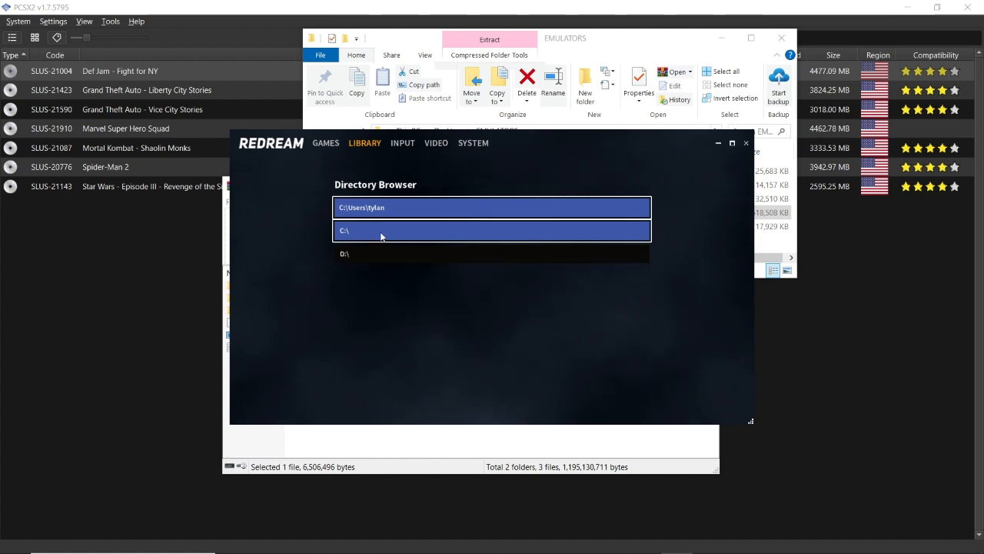
{"action": "left_click", "coordinate": [381, 232]}
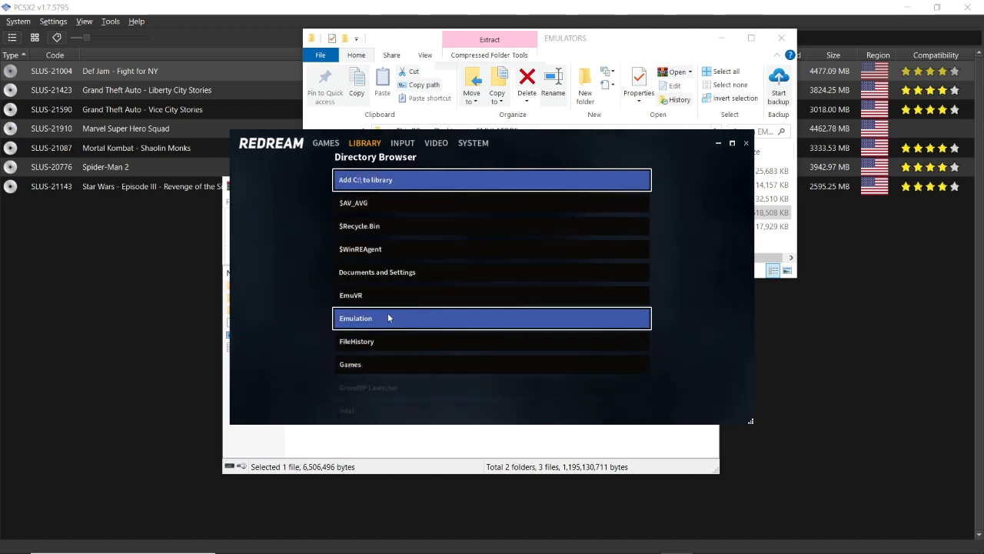
{"action": "left_click", "coordinate": [388, 313]}
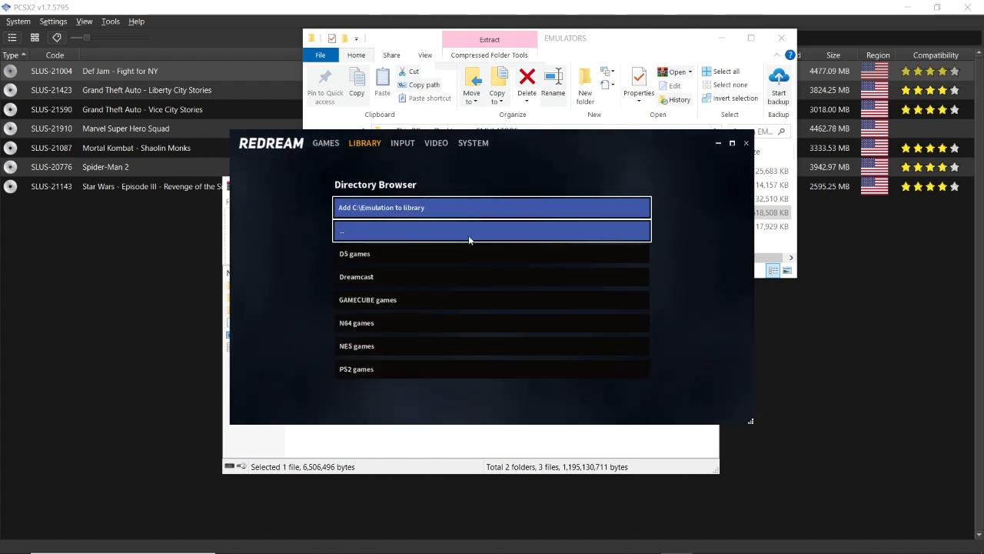
{"action": "left_click", "coordinate": [386, 281]}
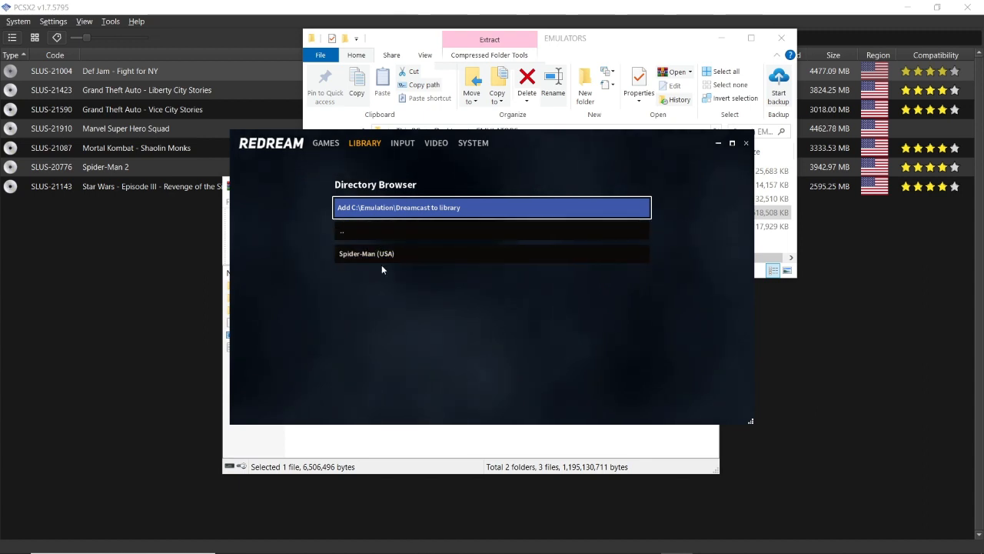
{"action": "left_click", "coordinate": [398, 209]}
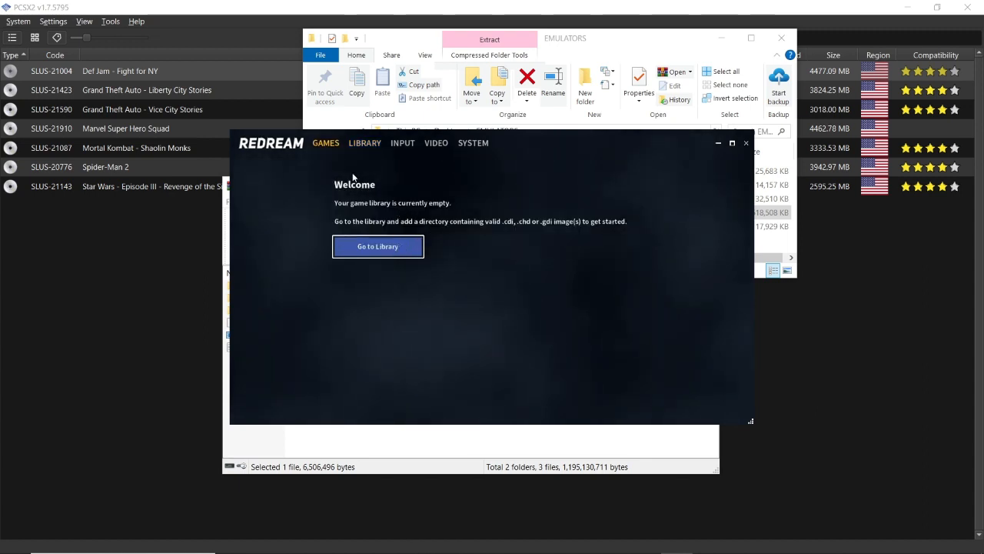
- Check Redream's library directories and its game list, and switch back to the PCSX2 window
{"action": "left_click", "coordinate": [366, 143]}
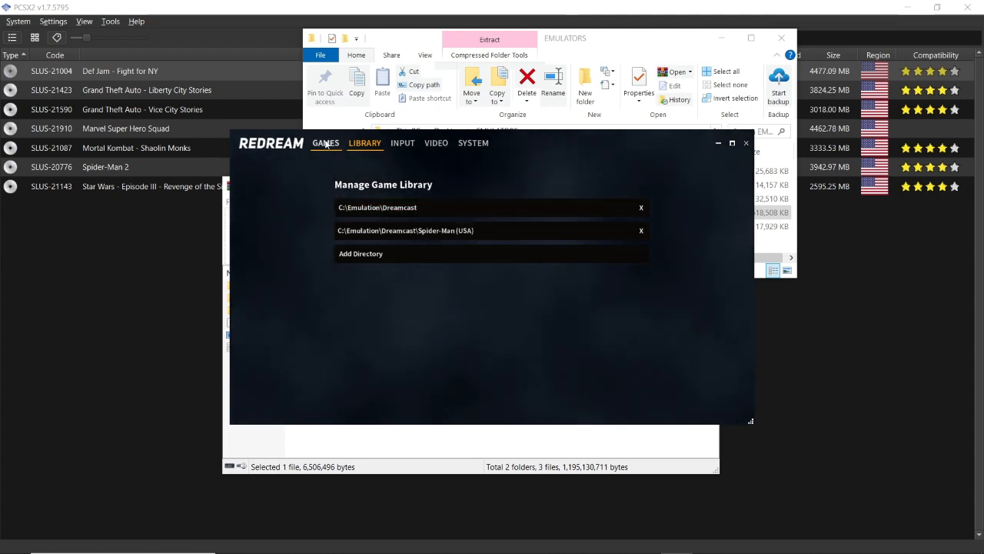
{"action": "left_click", "coordinate": [326, 143]}
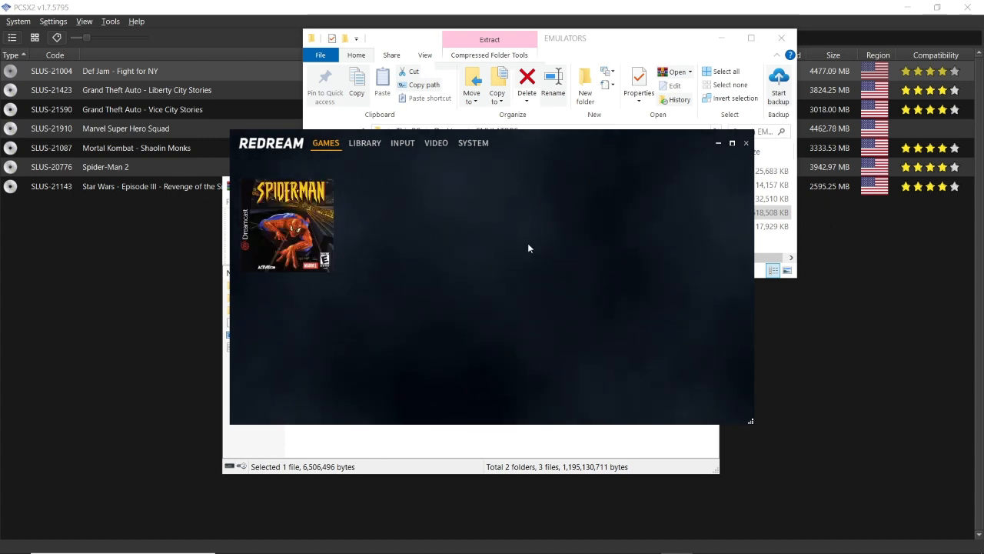
{"action": "left_click", "coordinate": [718, 143]}
{"action": "left_click", "coordinate": [46, 266]}
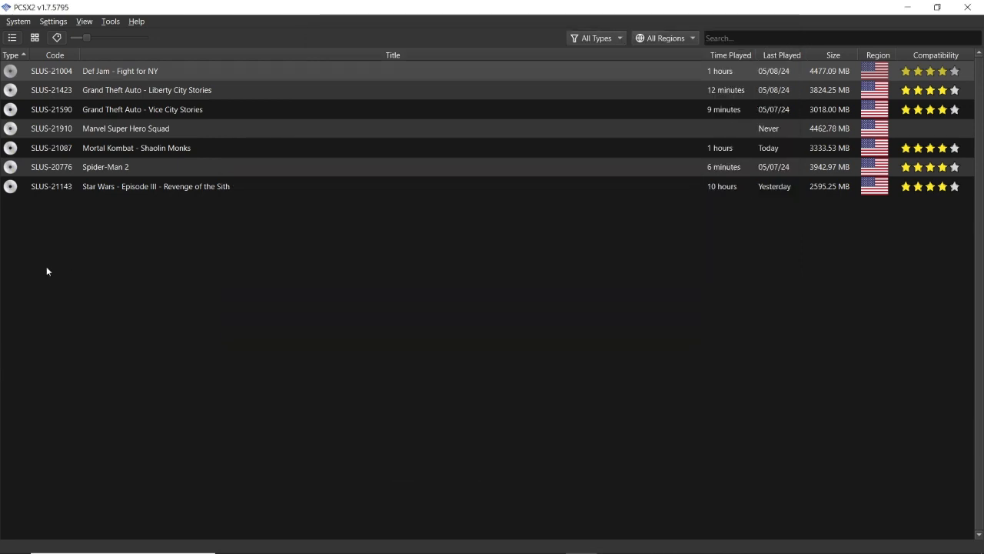
- Open the PCSX2 controller settings and display the DualShock 2 bindings of Controller Port 1
{"action": "left_click", "coordinate": [96, 23]}
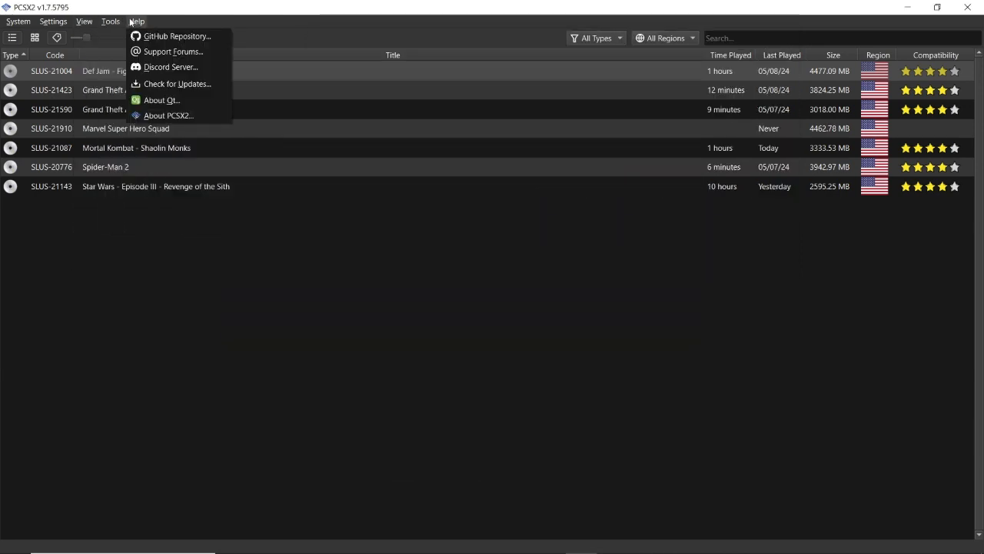
{"action": "mouse_move", "coordinate": [52, 23]}
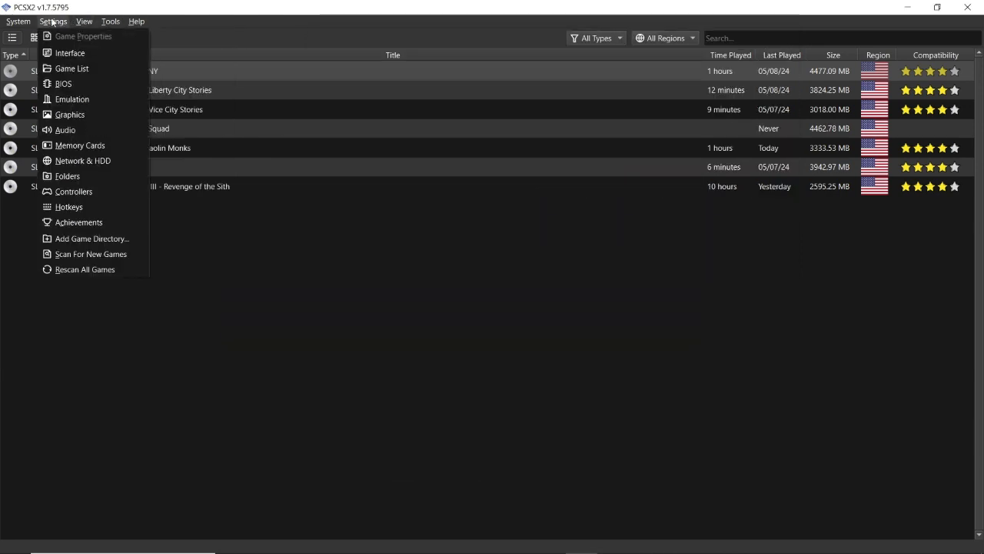
{"action": "left_click", "coordinate": [88, 188]}
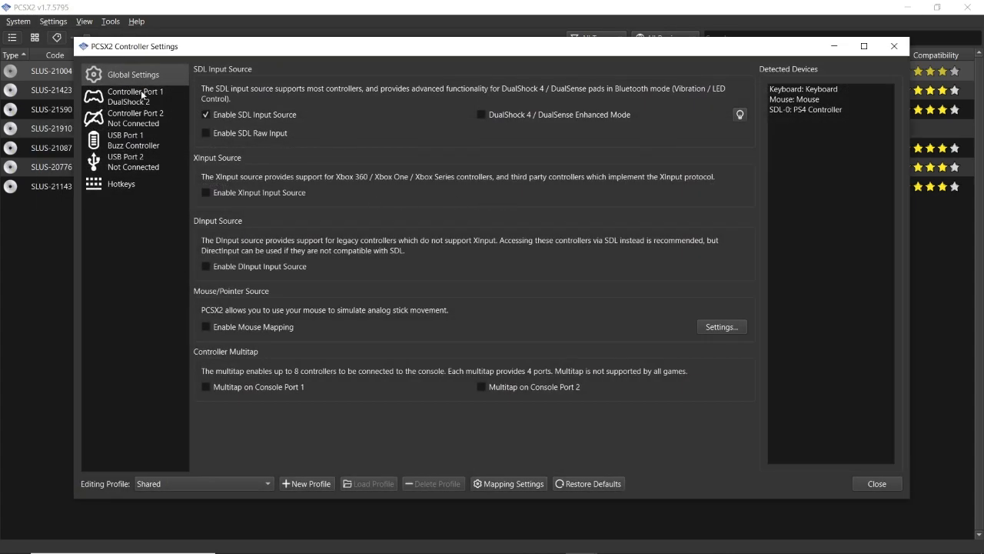
{"action": "left_click", "coordinate": [153, 99]}
{"action": "left_click", "coordinate": [168, 120]}
{"action": "left_click", "coordinate": [161, 105]}
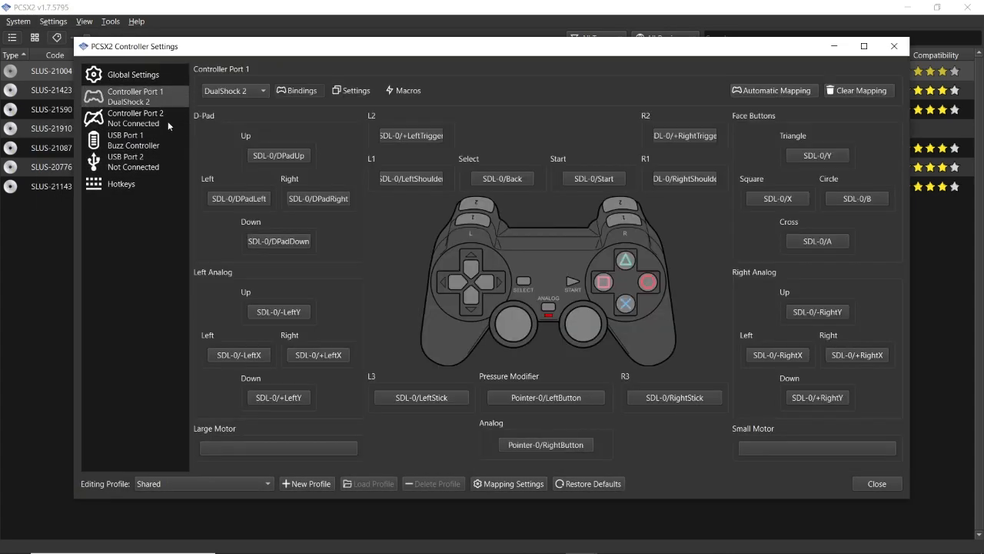
{"action": "left_click", "coordinate": [167, 120]}
{"action": "left_click", "coordinate": [157, 104]}
- Bind Left Analog Up of Controller Port 1 to Pointer-0/LeftButton and close the controller settings
{"action": "left_click", "coordinate": [268, 157]}
{"action": "left_click", "coordinate": [299, 202]}
{"action": "left_click", "coordinate": [300, 240]}
{"action": "left_click", "coordinate": [295, 313]}
{"action": "left_click", "coordinate": [331, 291]}
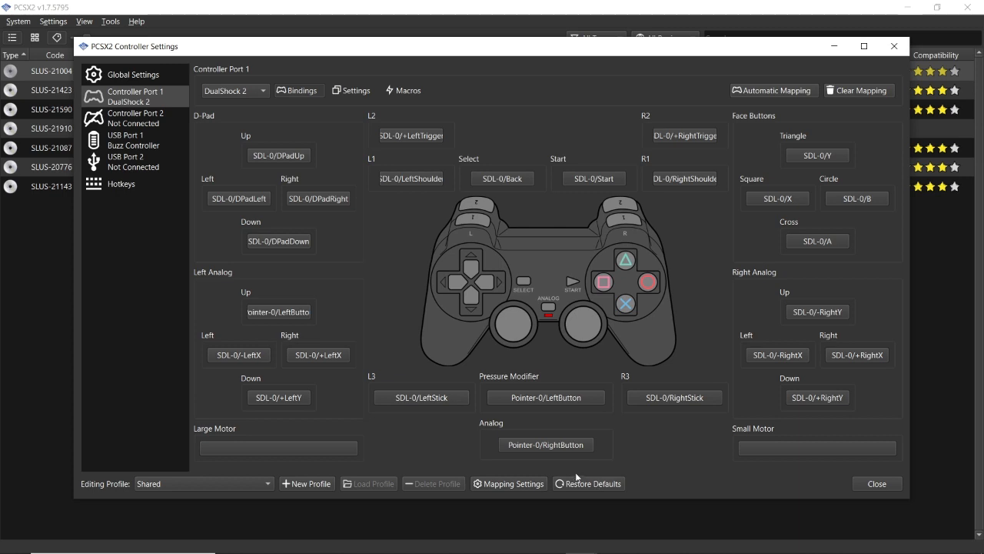
{"action": "key", "text": "Escape"}
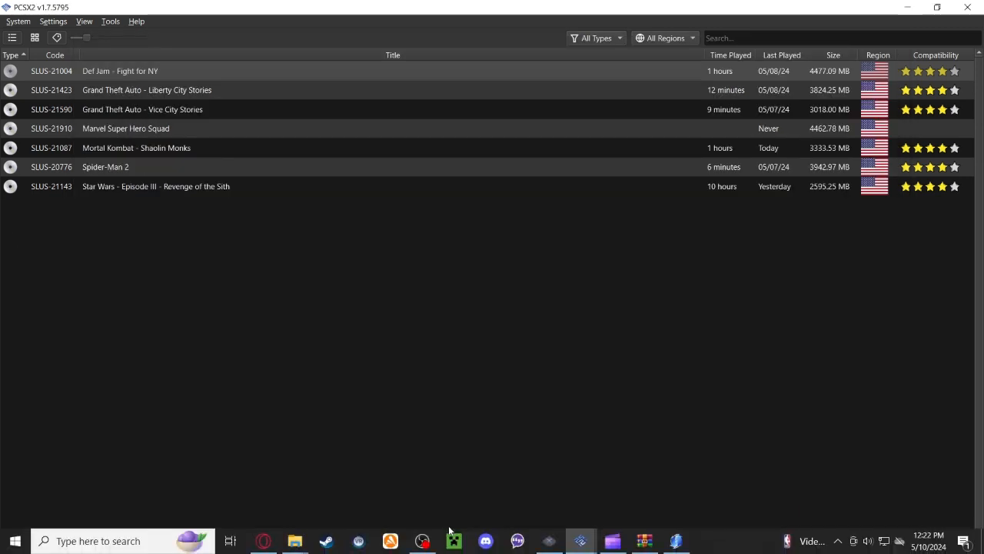
- Bring up the Xenia emulator window for a look and minimize it again
{"action": "left_click", "coordinate": [552, 546]}
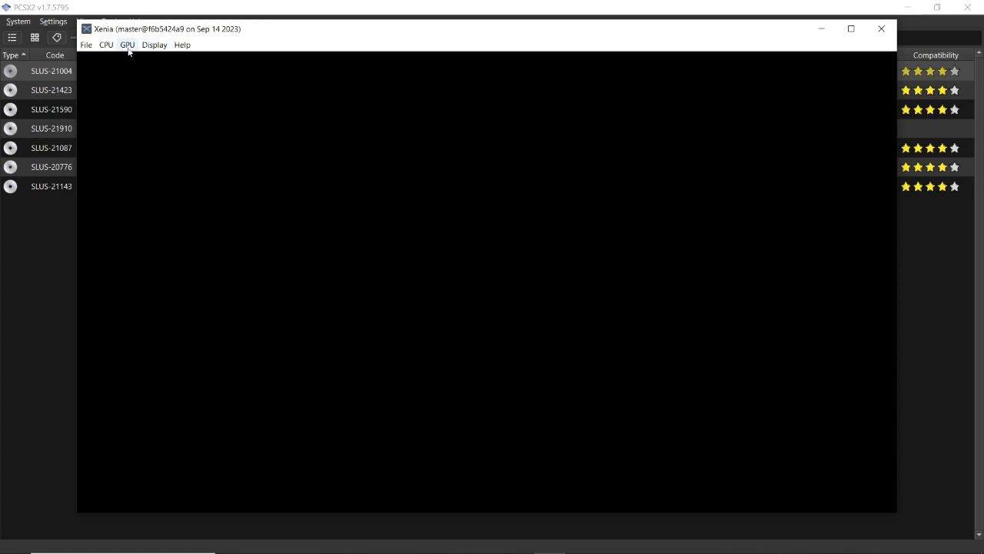
{"action": "left_click_drag", "start_coordinate": [110, 34], "coordinate": [100, 35]}
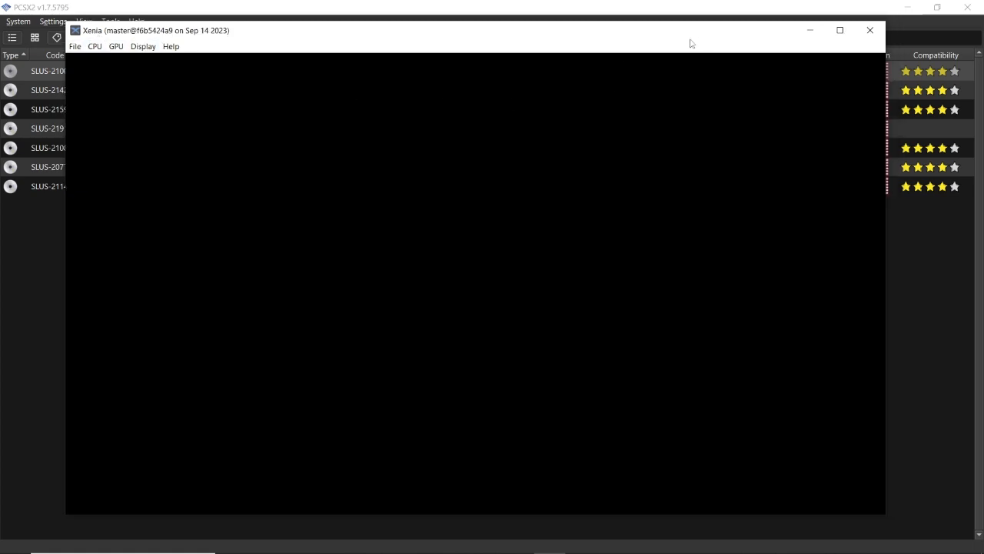
{"action": "left_click", "coordinate": [810, 30]}
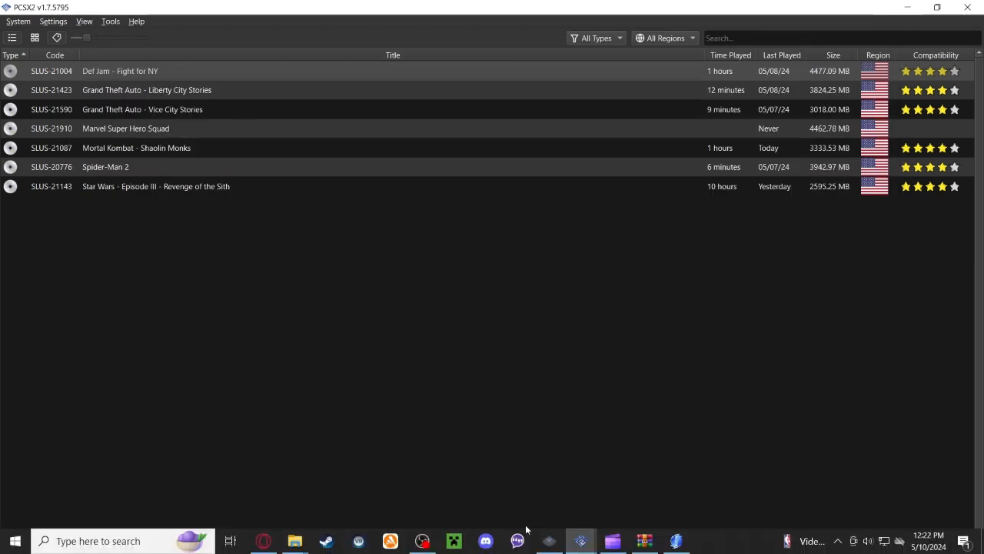
- Switch to Redream and review its system and video options
{"action": "left_click", "coordinate": [645, 540]}
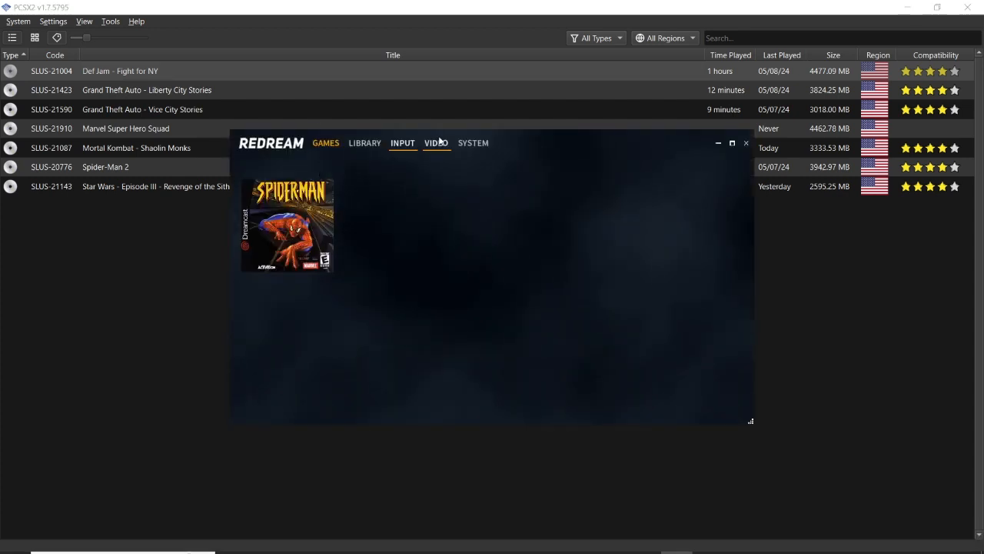
{"action": "left_click", "coordinate": [436, 143]}
{"action": "left_click", "coordinate": [482, 145]}
{"action": "left_click", "coordinate": [437, 144]}
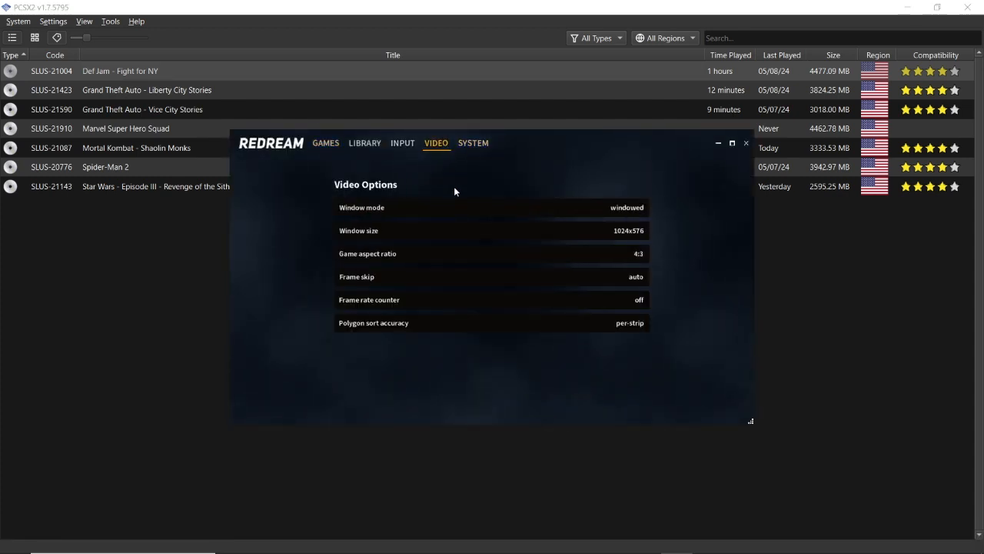
- Display the customizable button bindings of the PS4 Controller on Port 0 in Redream's input options
{"action": "left_click", "coordinate": [401, 144]}
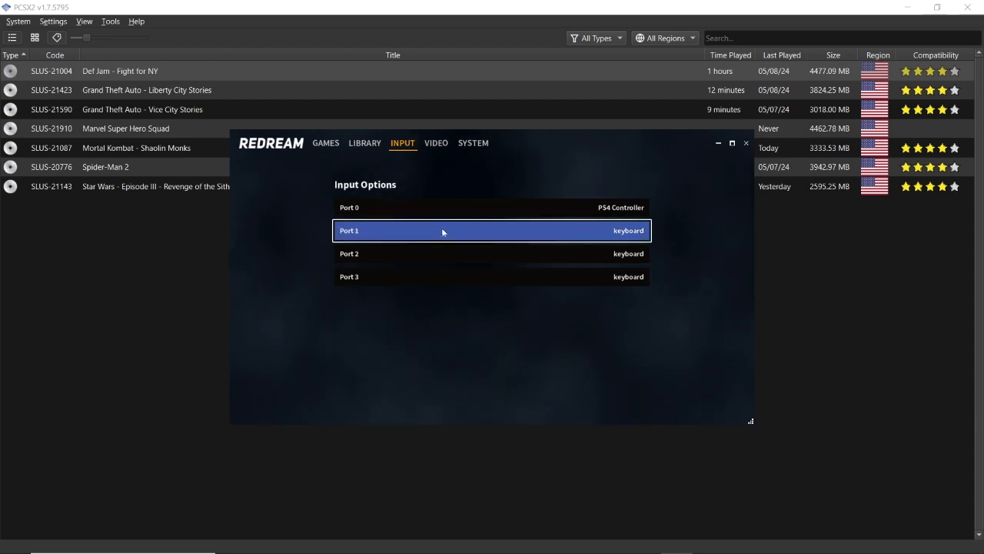
{"action": "left_click", "coordinate": [435, 212]}
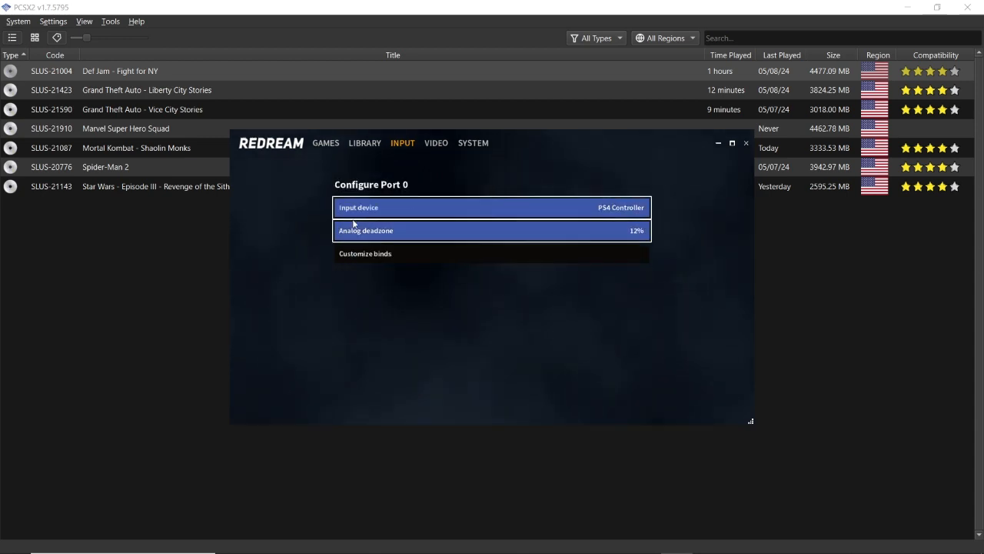
{"action": "left_click", "coordinate": [443, 251]}
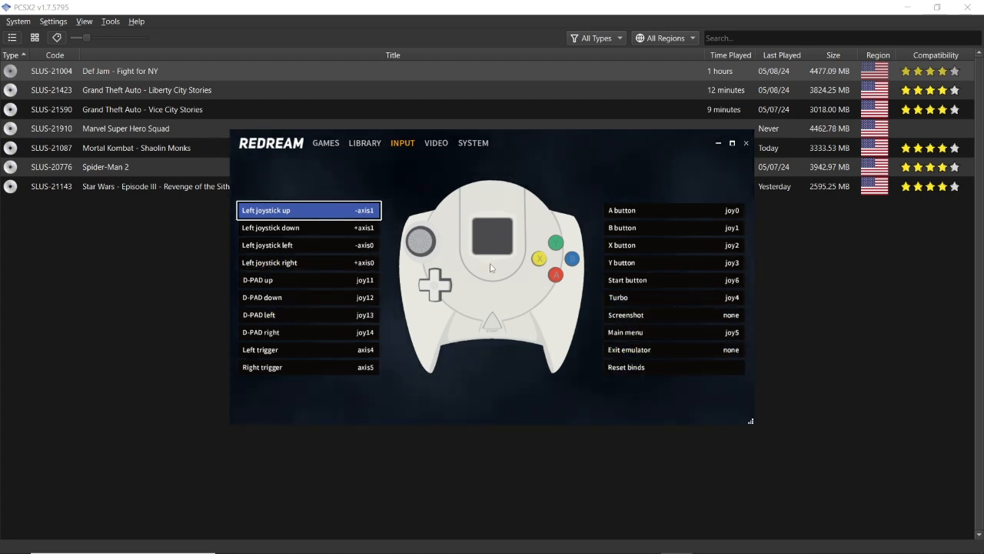
- Display Redream's games list, return to PCSX2 and close its leftover Controller Settings window
{"action": "left_click", "coordinate": [336, 143]}
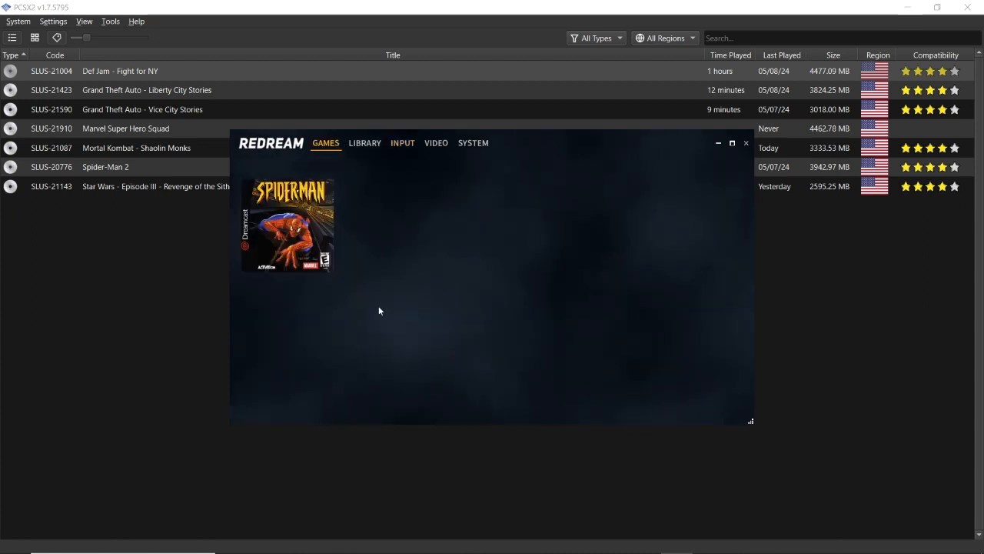
{"action": "left_click", "coordinate": [15, 367]}
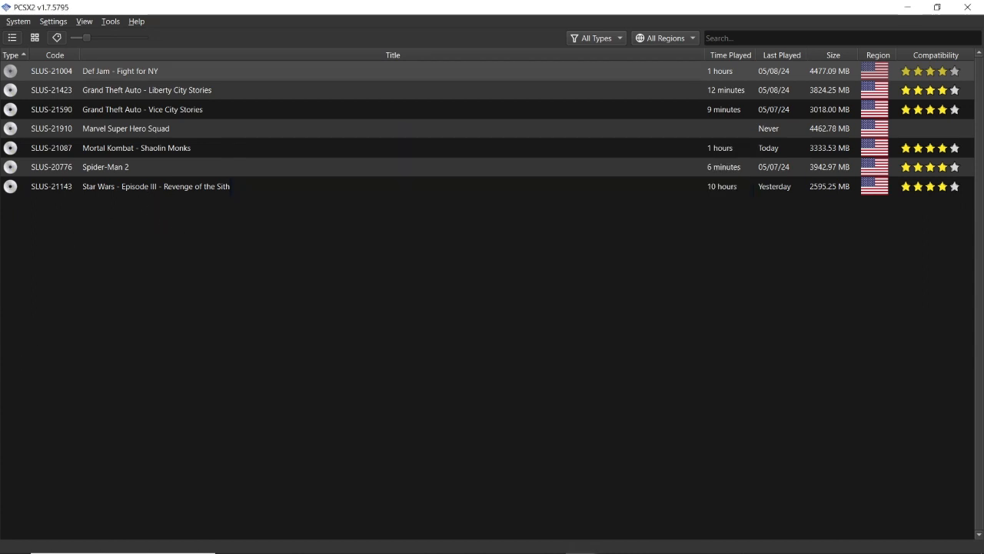
{"action": "mouse_move", "coordinate": [540, 540]}
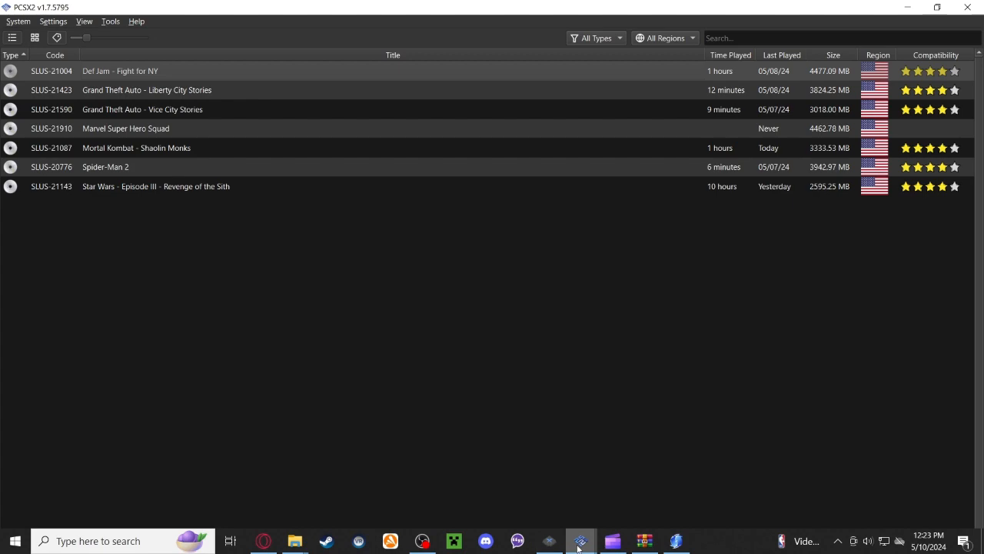
{"action": "mouse_move", "coordinate": [581, 542]}
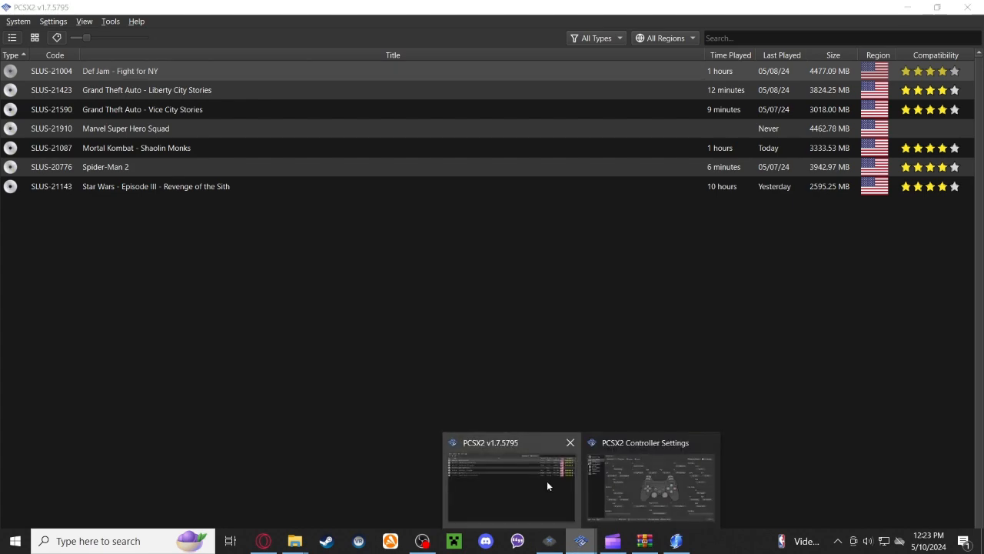
{"action": "left_click", "coordinate": [709, 442]}
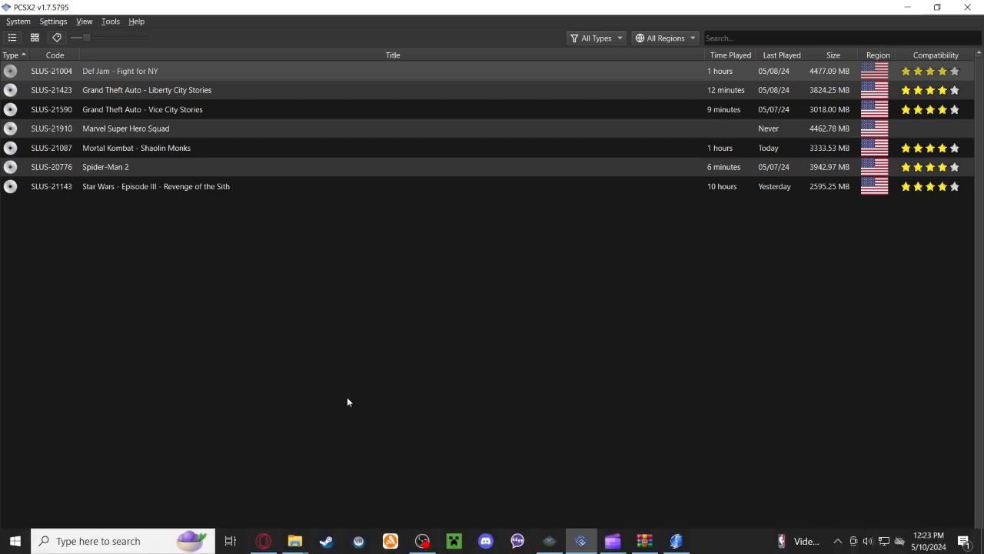
- Bring up OBS and Redream's games list for a look, and minimize OBS to return to PCSX2
{"action": "left_click", "coordinate": [422, 542]}
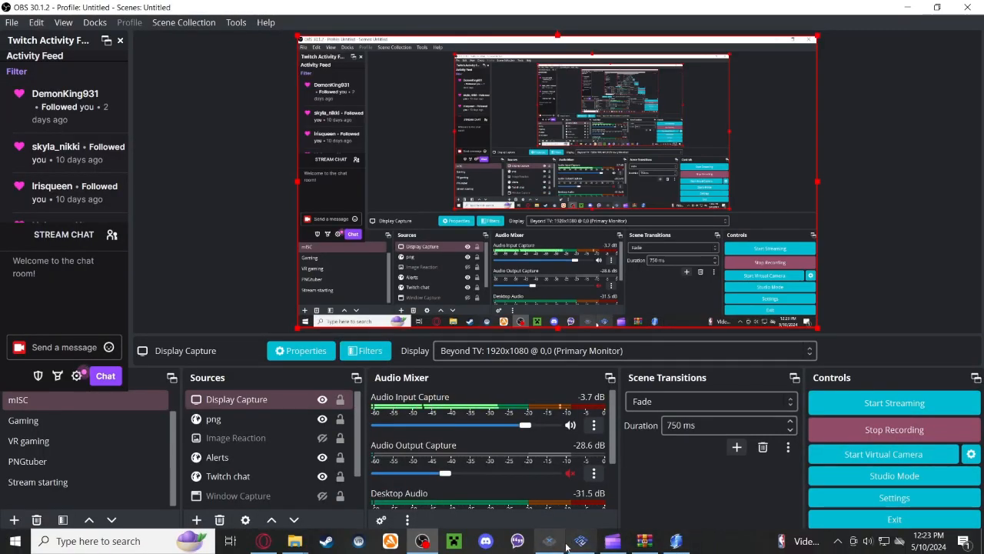
{"action": "left_click", "coordinate": [675, 541]}
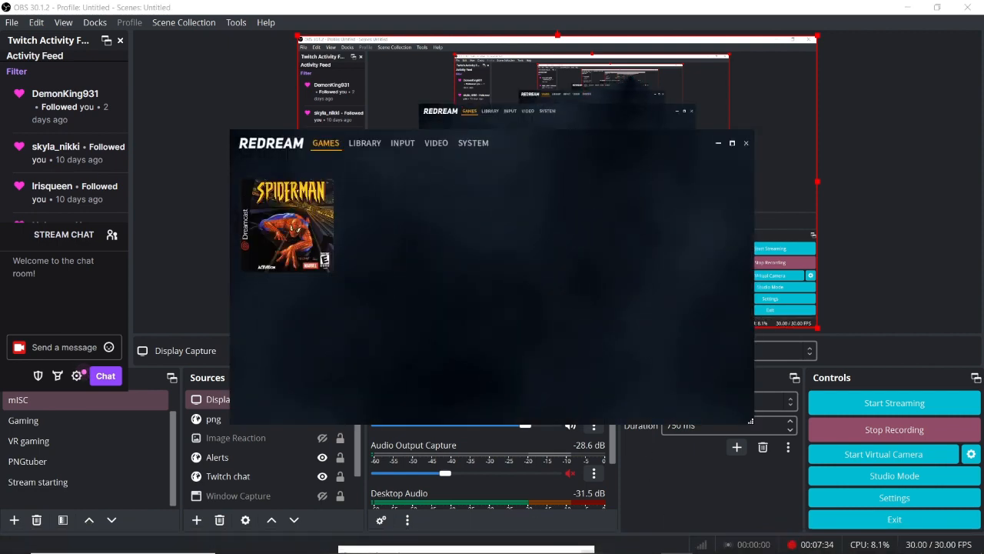
{"action": "left_click", "coordinate": [907, 7]}
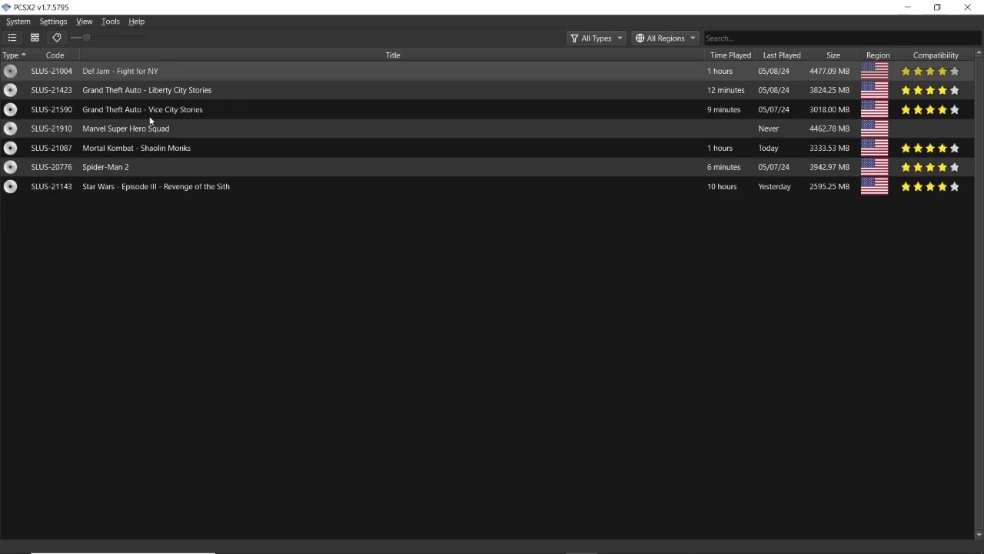
- Review the memory card slots and the card creation option in the PCSX2 settings, and close the settings
{"action": "left_click", "coordinate": [66, 21]}
{"action": "mouse_move", "coordinate": [18, 29]}
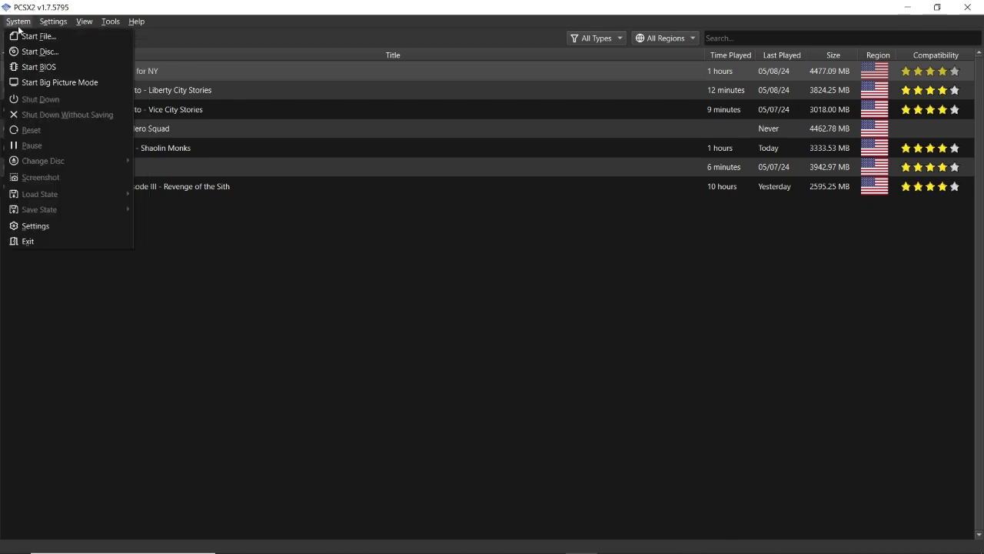
{"action": "mouse_move", "coordinate": [53, 21]}
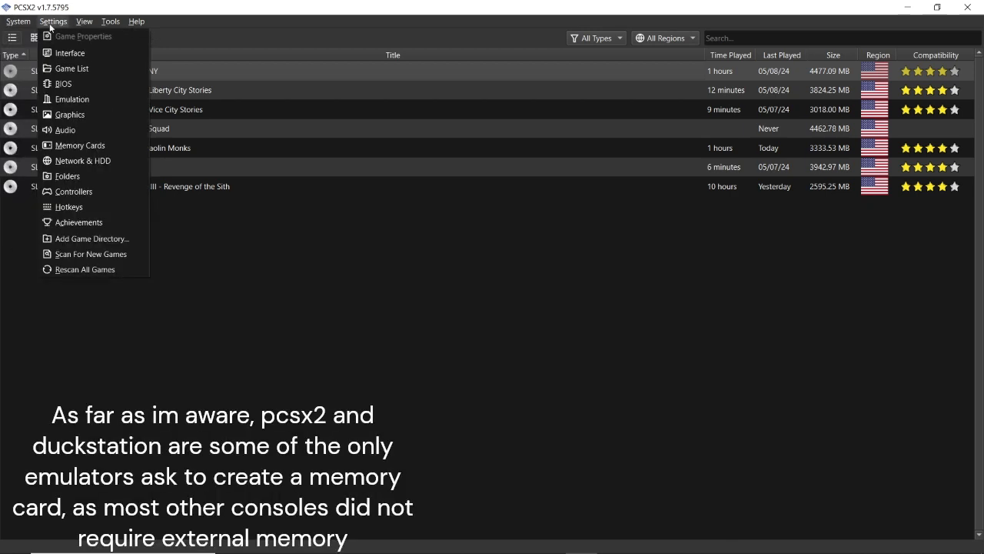
{"action": "left_click", "coordinate": [106, 146]}
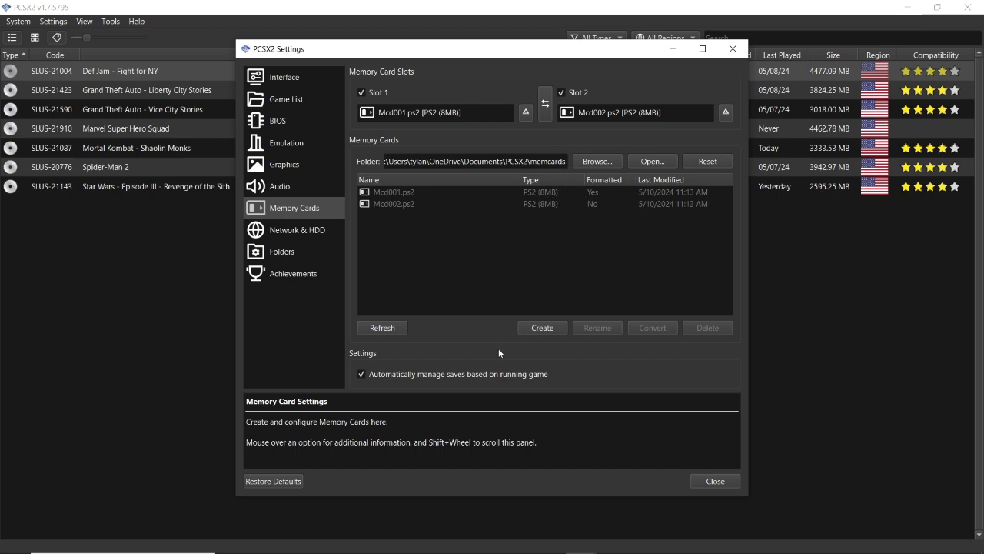
{"action": "key", "text": "Escape"}
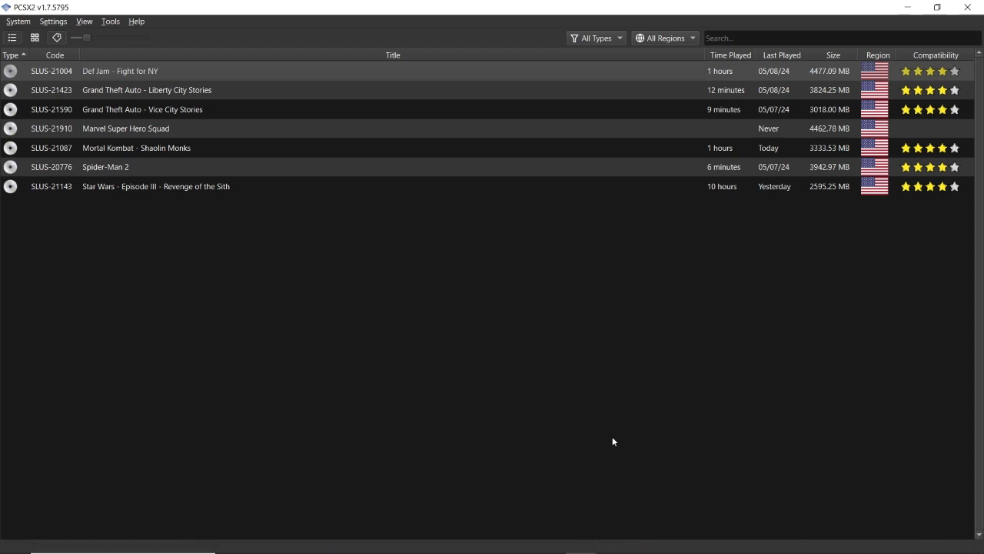
- Switch to the browser and look through the Vimm's Lair emulator list from PlayStation 2 back to Genesis
{"action": "left_click", "coordinate": [275, 541]}
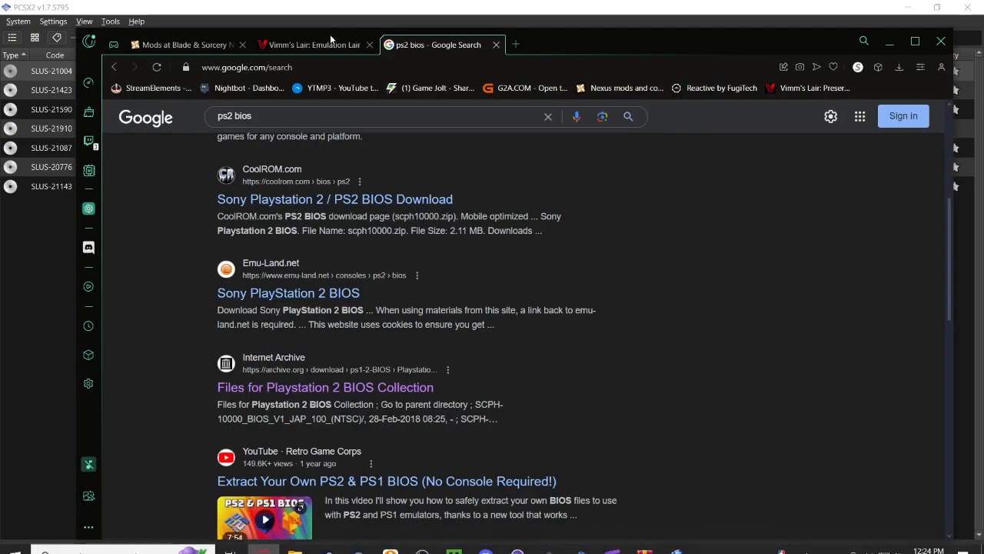
{"action": "left_click", "coordinate": [330, 43]}
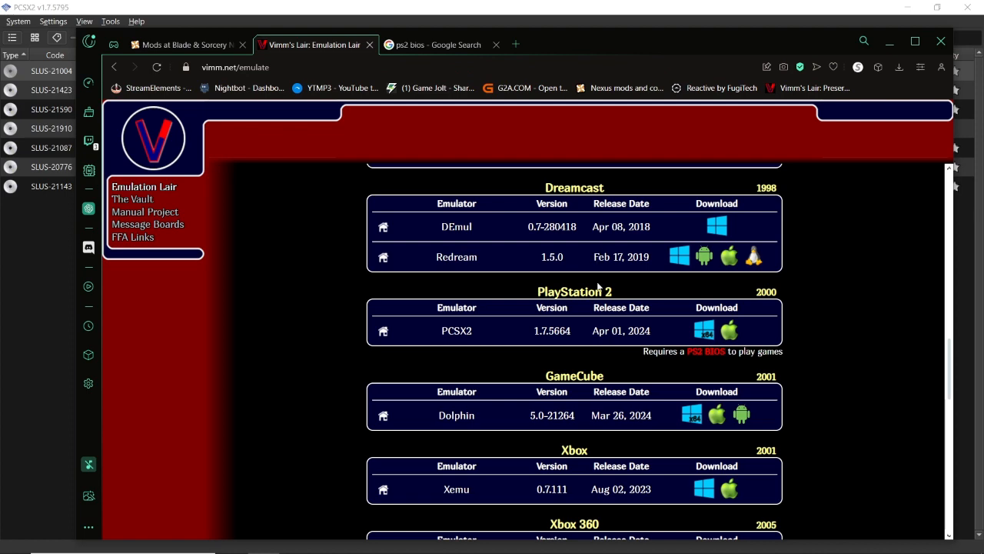
{"action": "scroll", "coordinate": [601, 295], "scroll_direction": "down", "scroll_amount": 1}
{"action": "scroll", "coordinate": [541, 344], "scroll_direction": "up", "scroll_amount": 2}
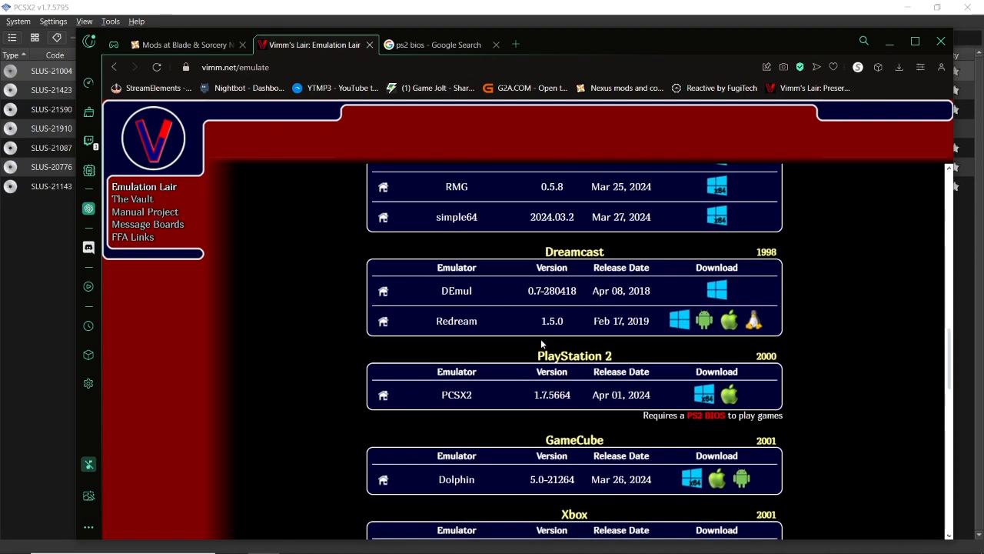
{"action": "scroll", "coordinate": [540, 346], "scroll_direction": "up", "scroll_amount": 1}
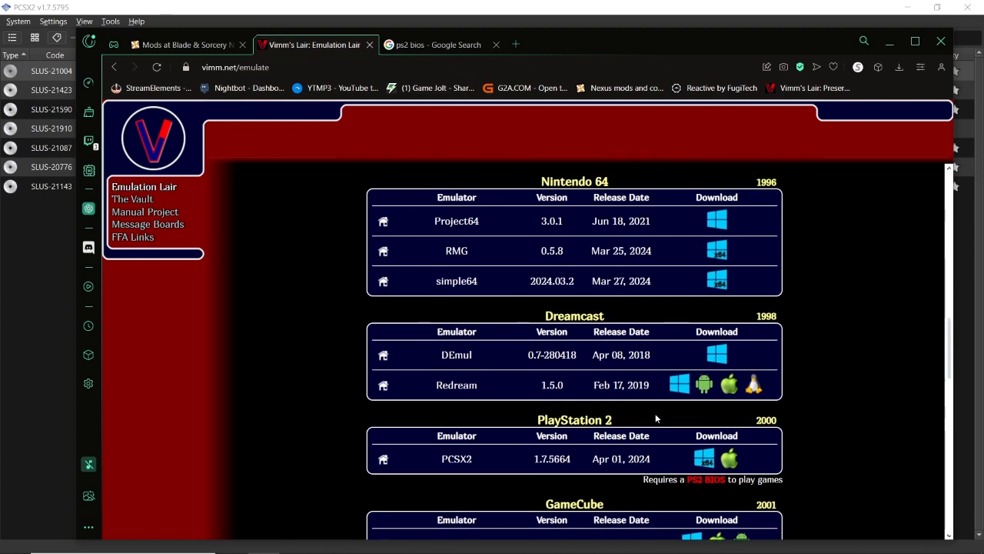
{"action": "scroll", "coordinate": [625, 390], "scroll_direction": "up", "scroll_amount": 3}
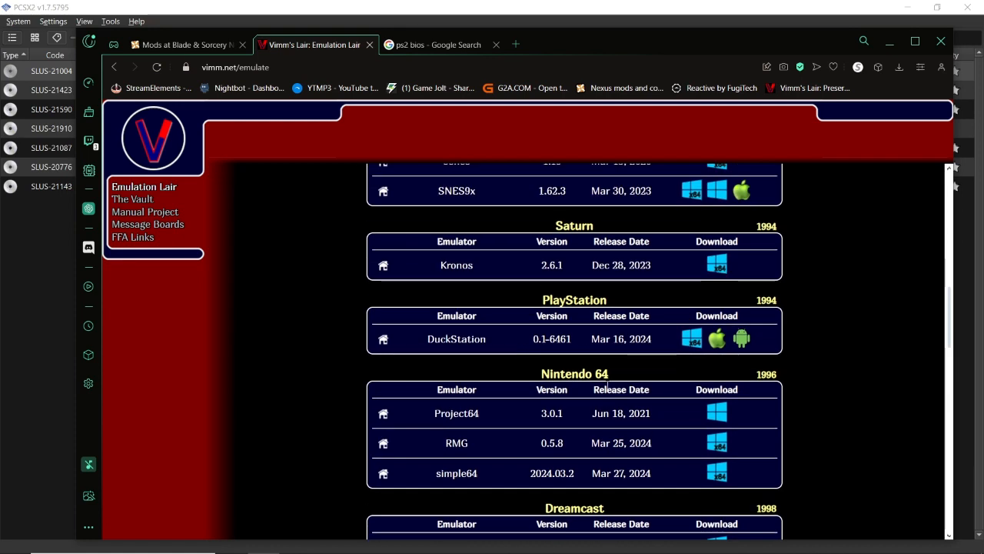
{"action": "scroll", "coordinate": [607, 384], "scroll_direction": "up", "scroll_amount": 2}
{"action": "scroll", "coordinate": [607, 386], "scroll_direction": "up", "scroll_amount": 1}
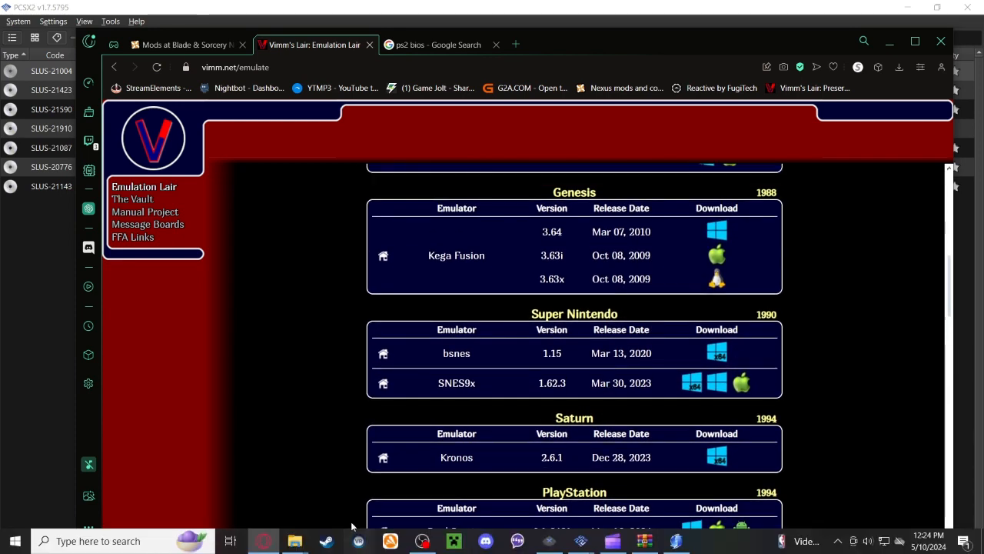
- Leave the browser for PCSX2 and switch to the OBS window
{"action": "left_click", "coordinate": [69, 410]}
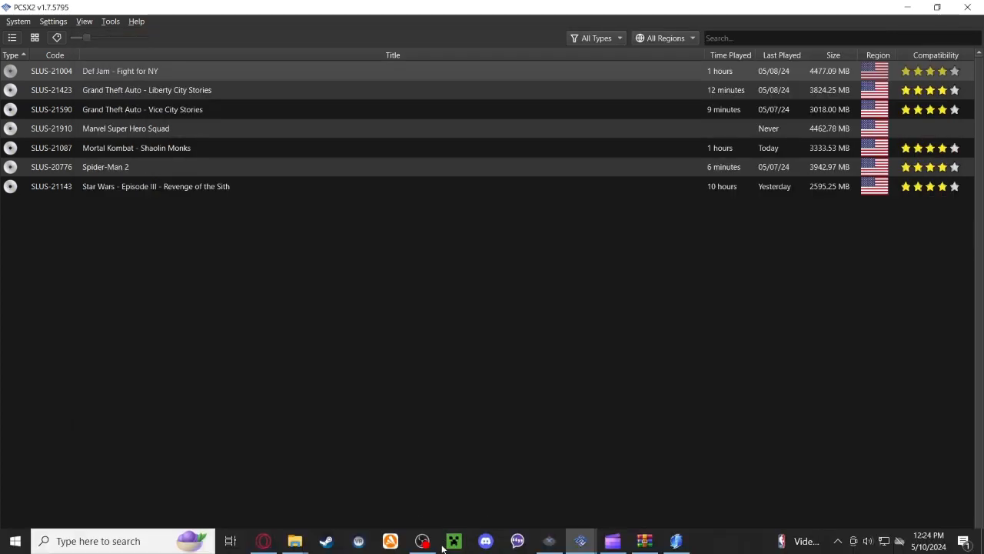
{"action": "left_click", "coordinate": [422, 540]}
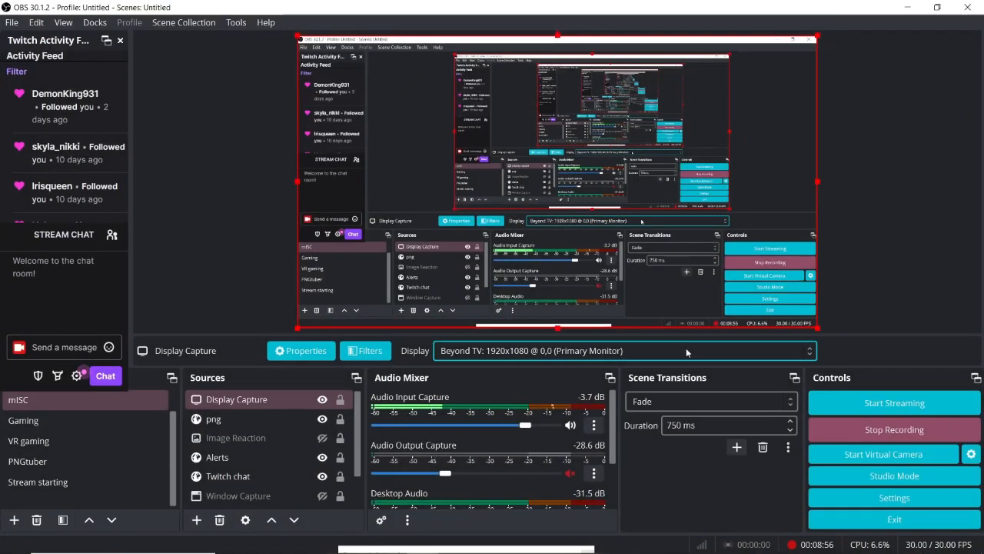